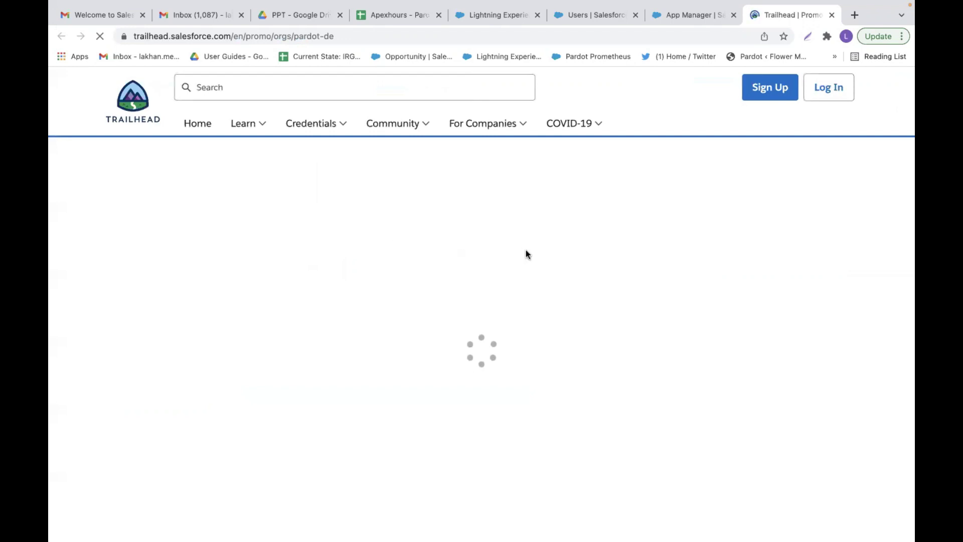
Switch from the Pardot signup form to the PowerPoint slides and open the linked Pardot AppExchange package download page
scroll(656, 318, down, 3)
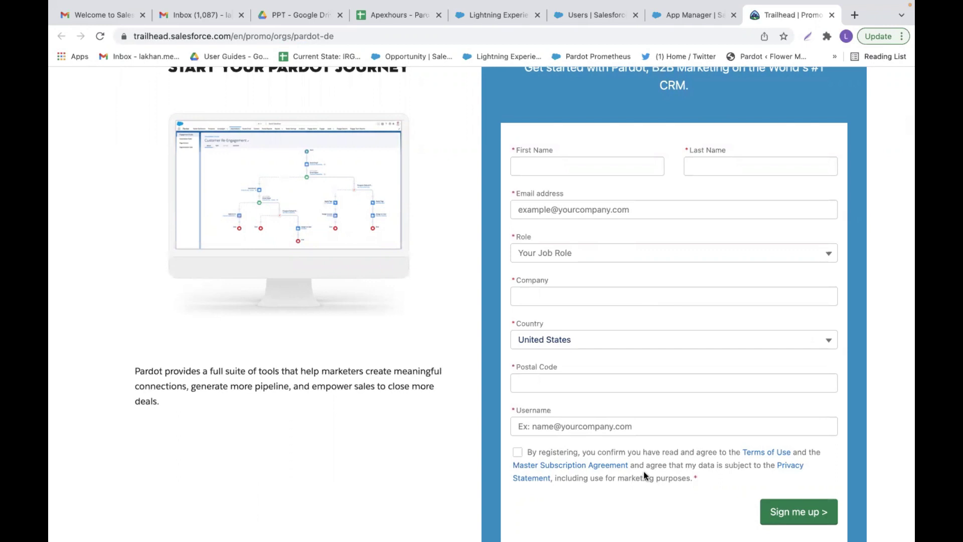
key(ctrl+Up)
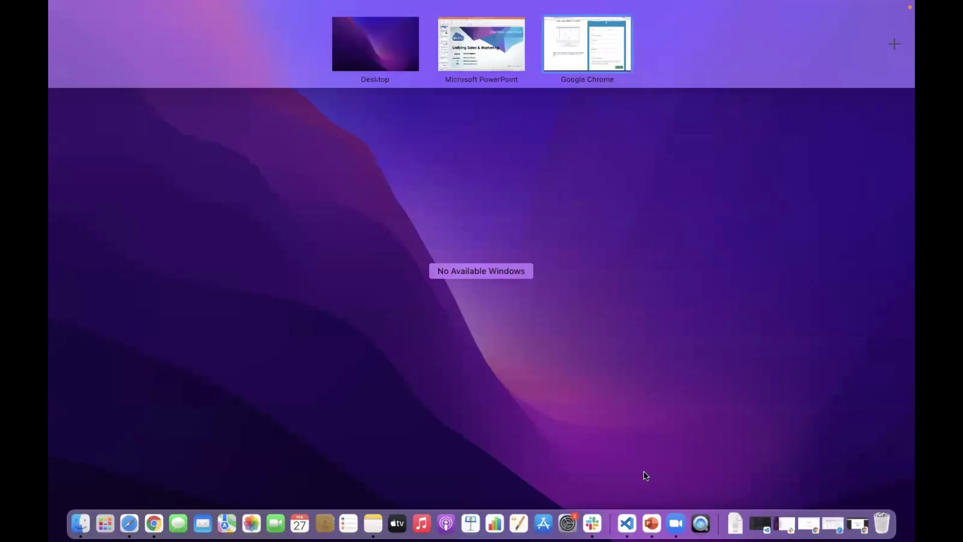
click(488, 71)
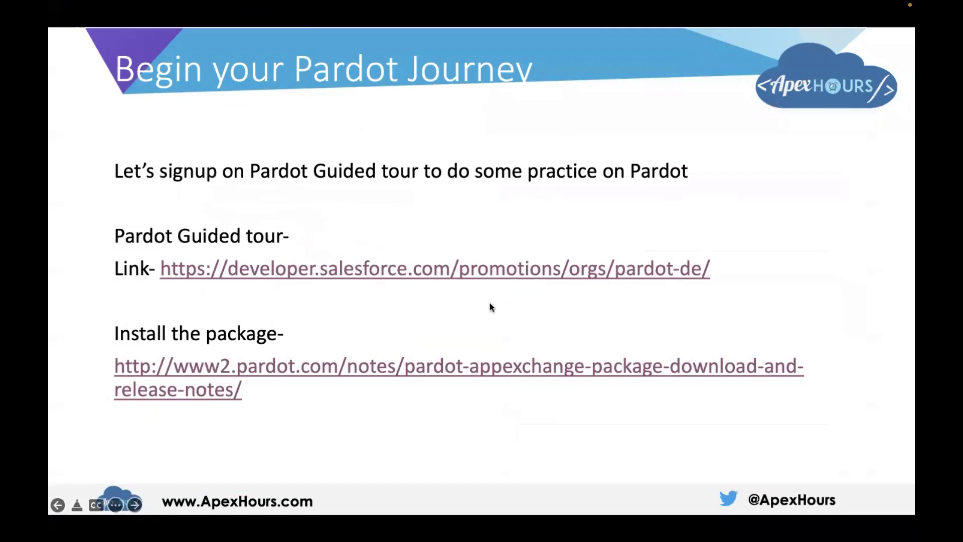
click(446, 368)
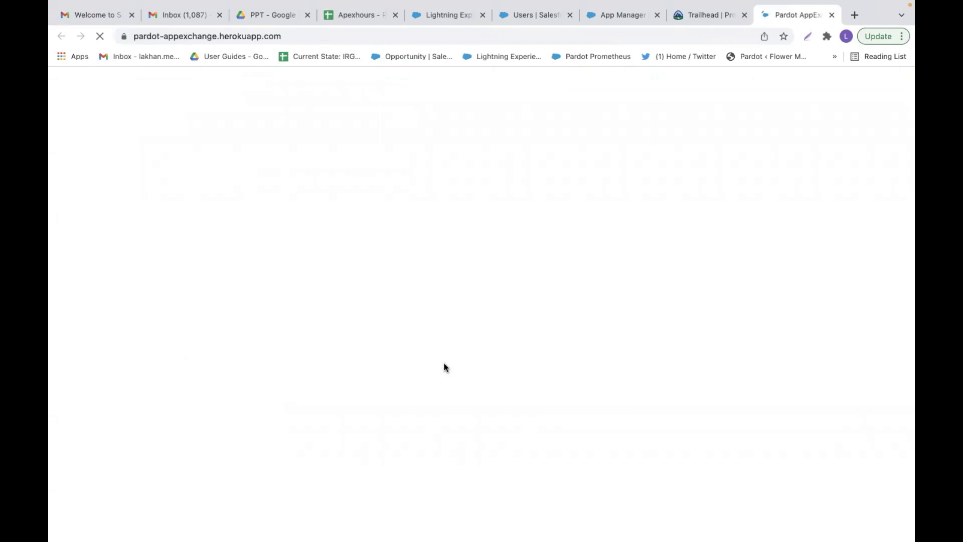
scroll(444, 368, down, 1)
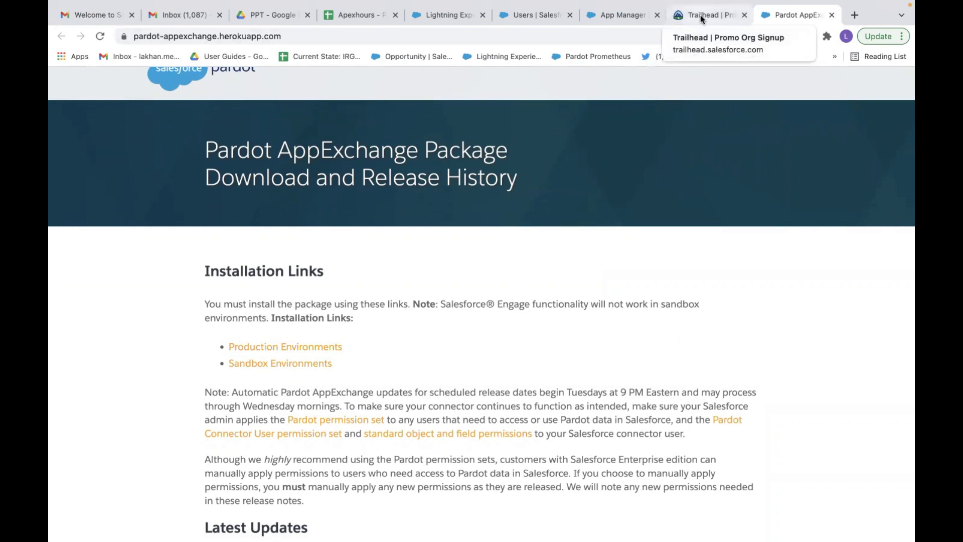
Follow the Production Environments installation link and log in to Salesforce with the saved apexhours.com username and the account password
click(322, 346)
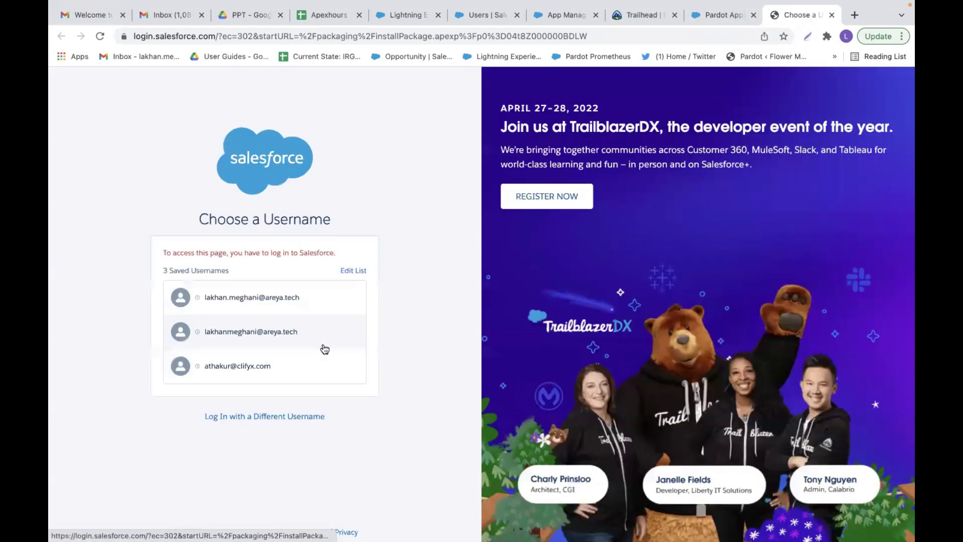
click(316, 324)
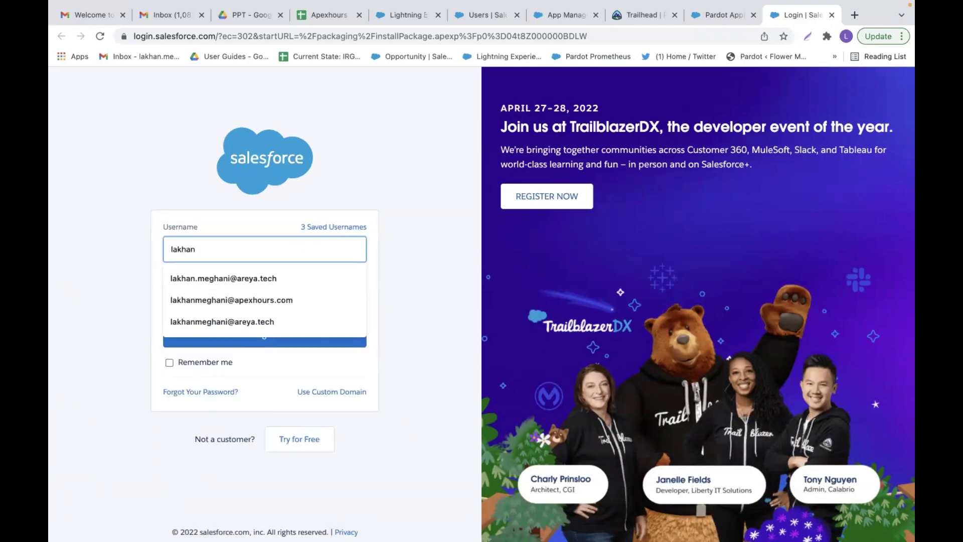
click(312, 302)
click(272, 299)
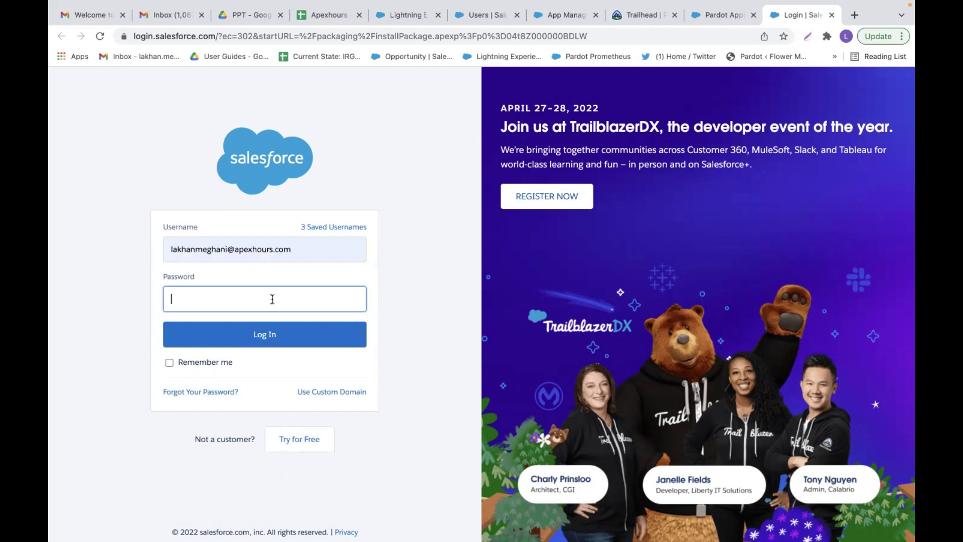
key(super+v)
click(265, 336)
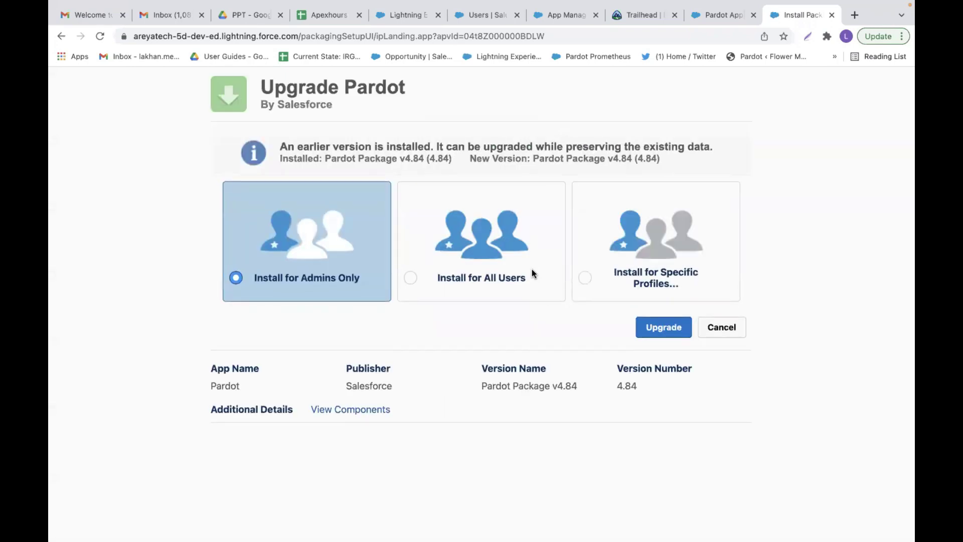
Choose Install for All Users for the Pardot upgrade, and return the choice to Install for Admins Only
click(412, 278)
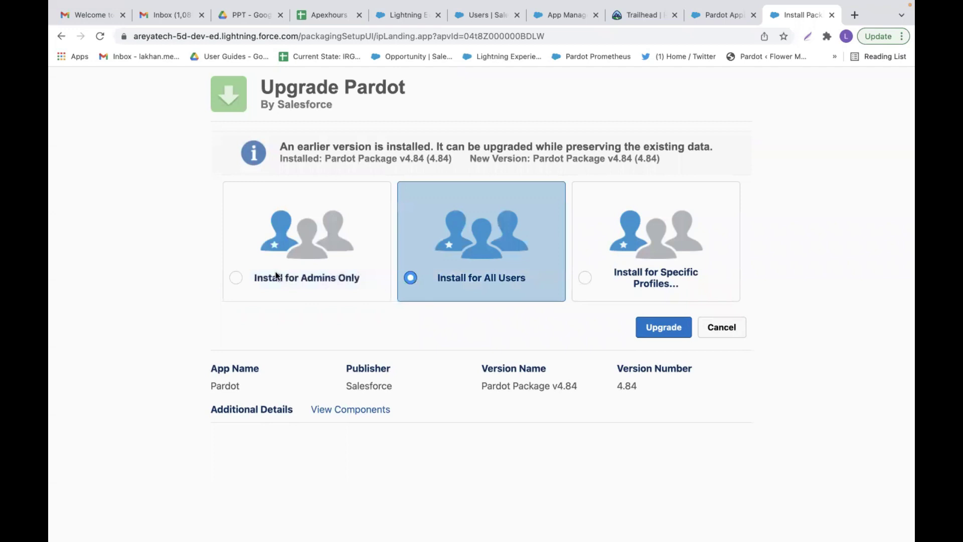
click(237, 278)
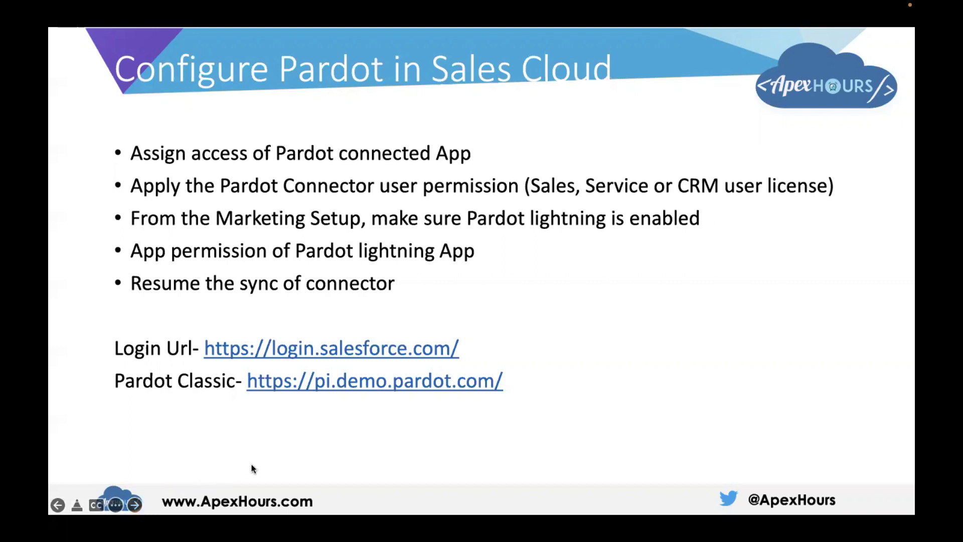
Switch back to Chrome and open Manage Connected Apps in Salesforce Setup by searching for "conne"
key(ctrl+Up)
click(580, 55)
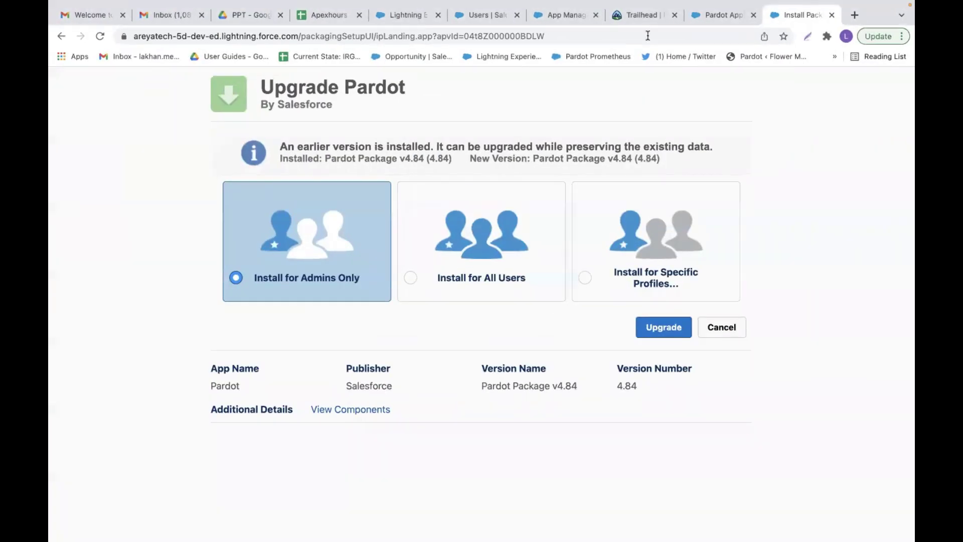
click(703, 13)
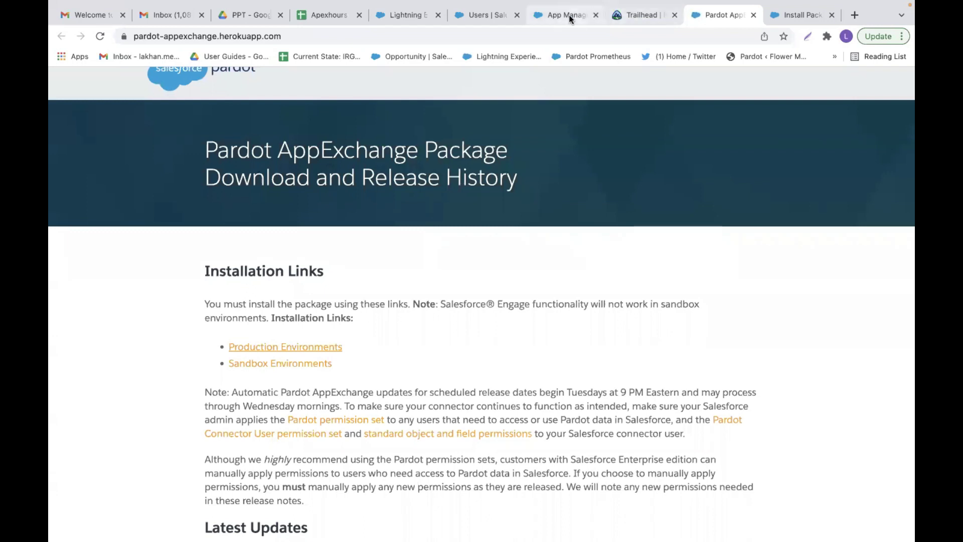
click(553, 16)
click(146, 141)
text(co)
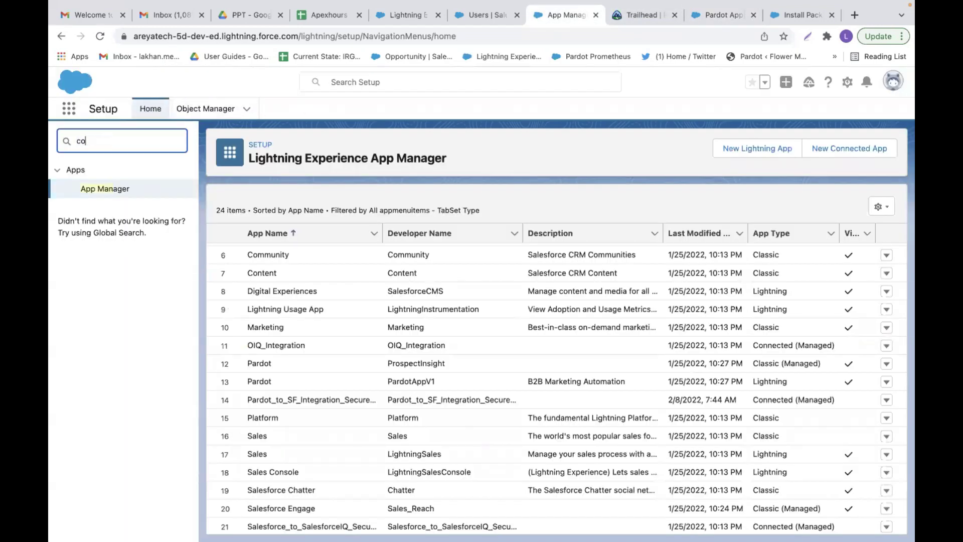
text(nne)
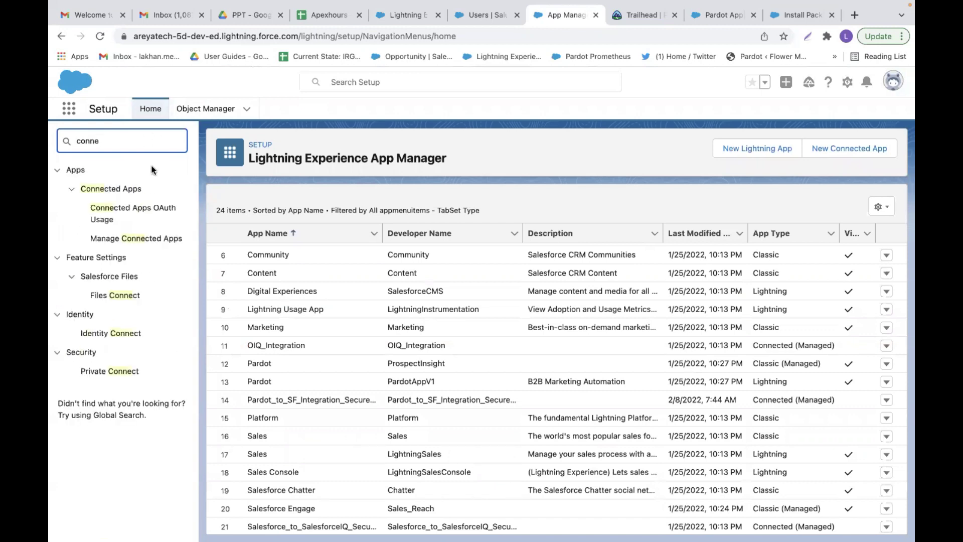
click(133, 240)
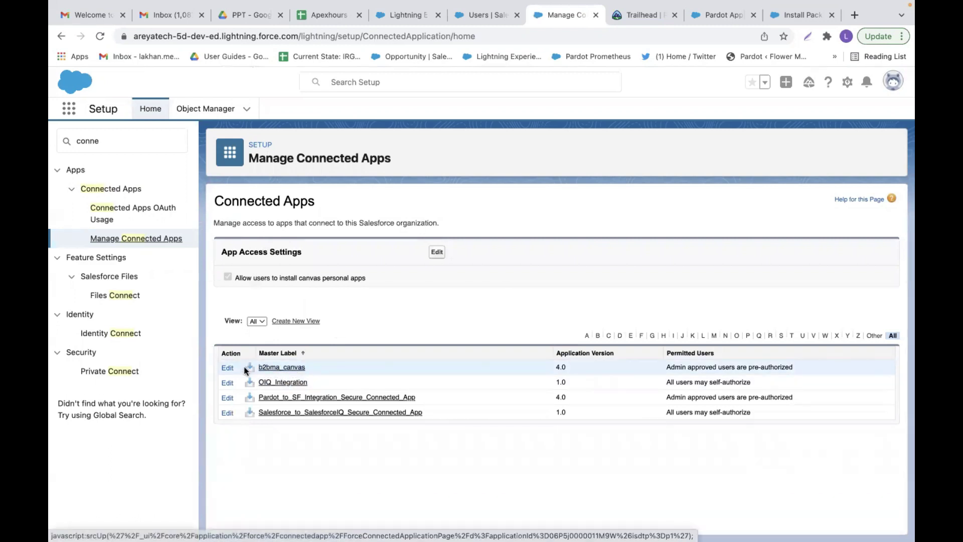
Open the b2bma_canvas connected app for editing, review its OAuth policies and save it
click(228, 368)
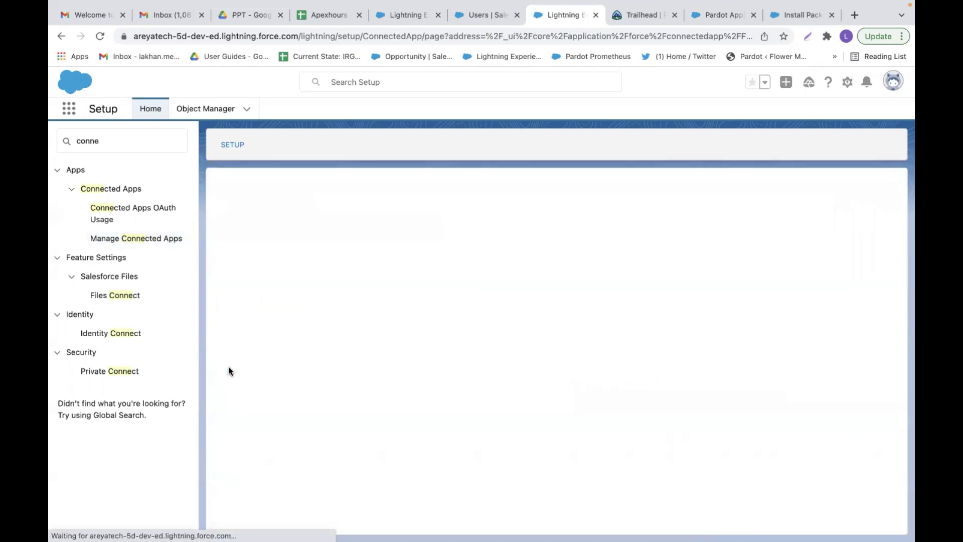
scroll(490, 367, down, 5)
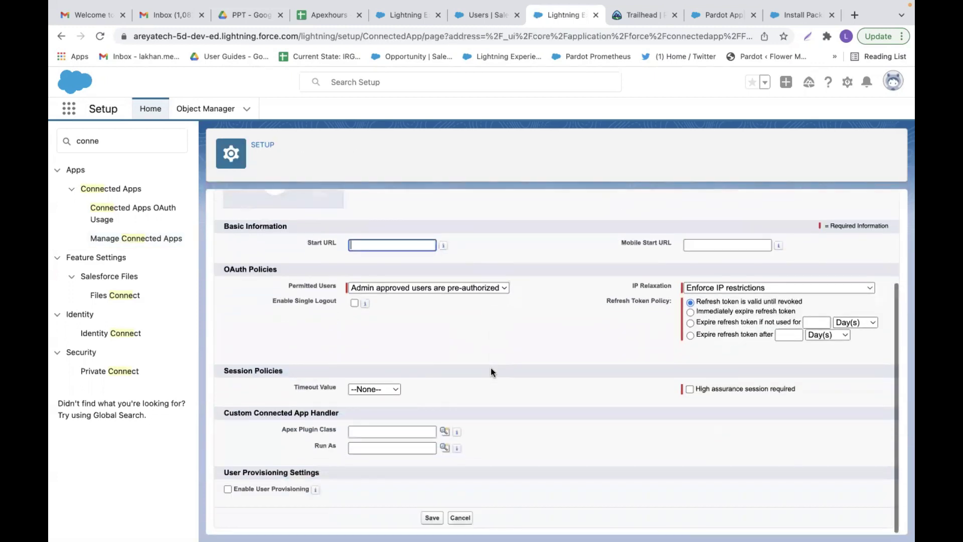
scroll(491, 372, up, 1)
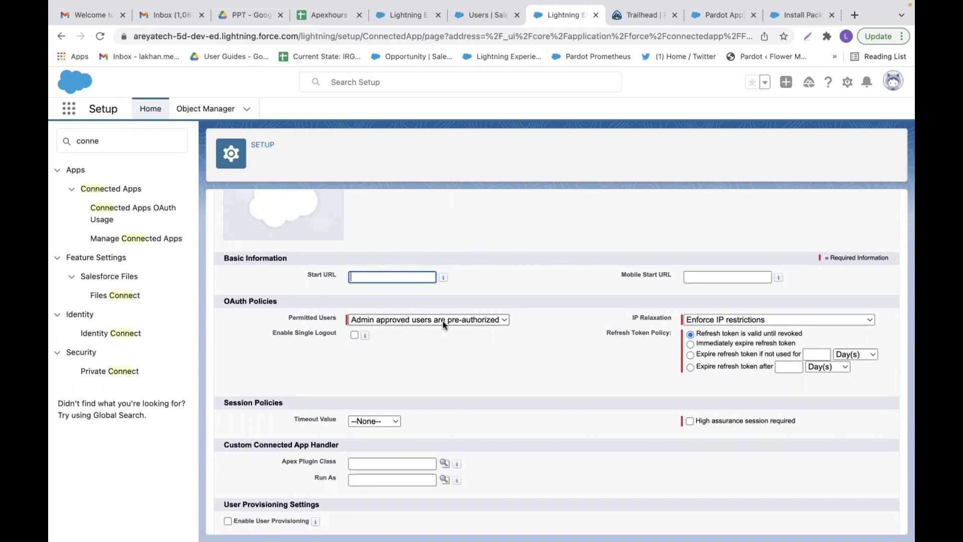
scroll(508, 318, up, 2)
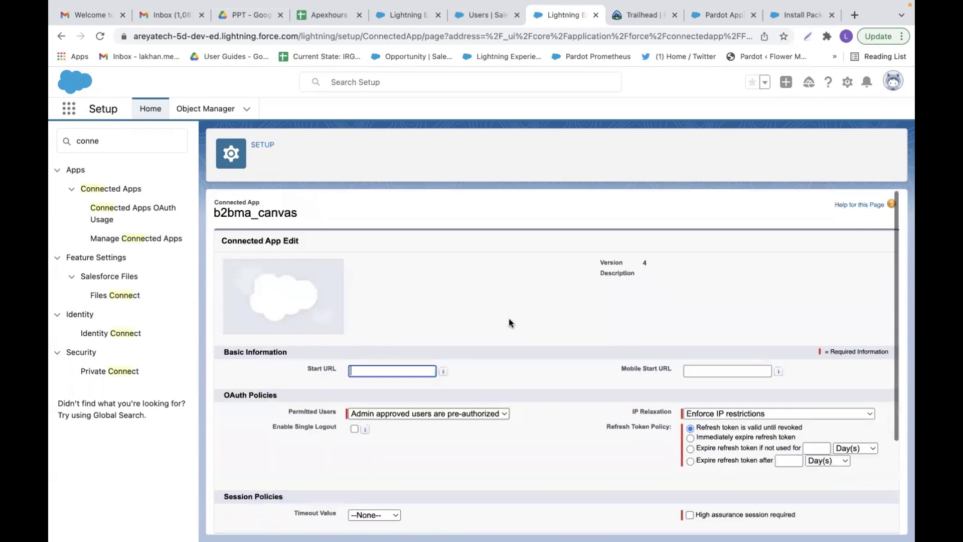
scroll(491, 316, down, 3)
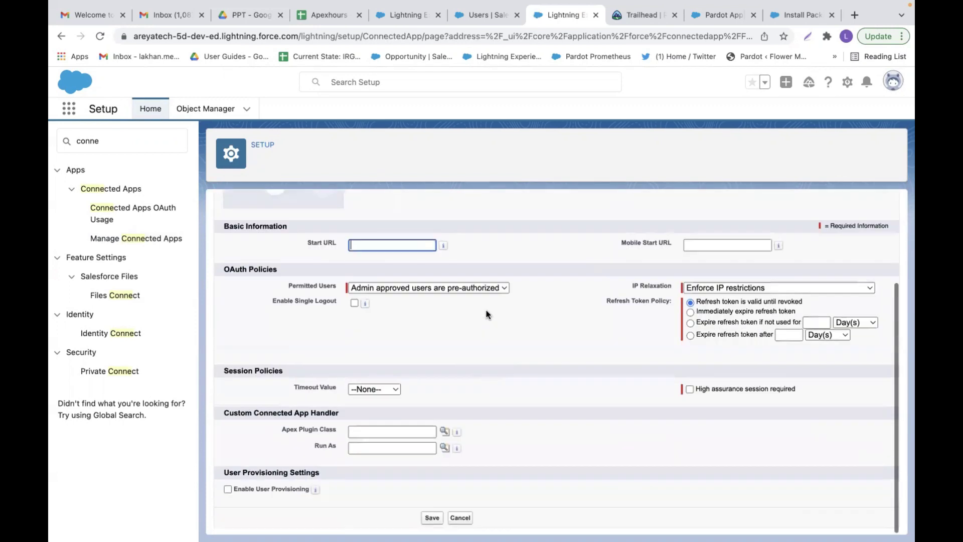
click(431, 518)
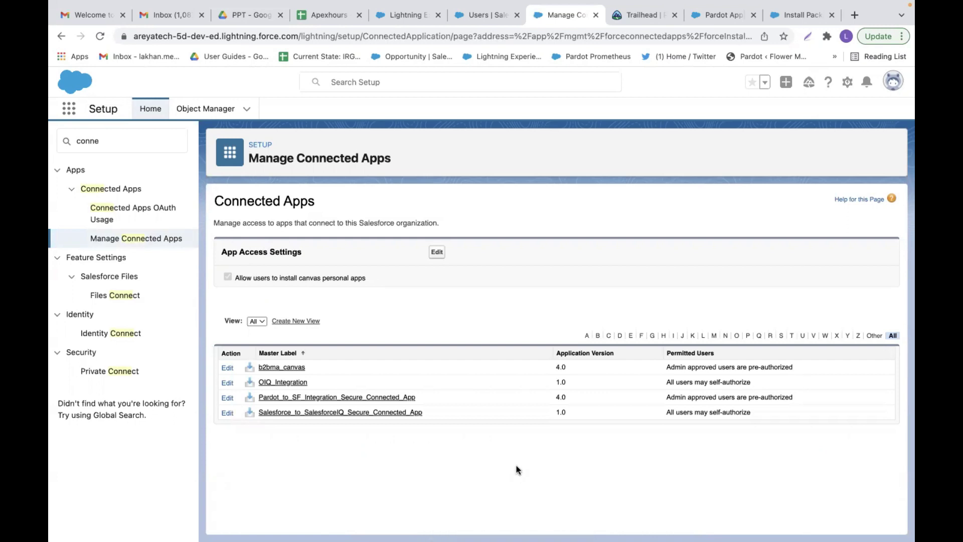
Consult the Configure Pardot in Sales Cloud slide in PowerPoint and return to Chrome
key(ctrl+Up)
click(475, 50)
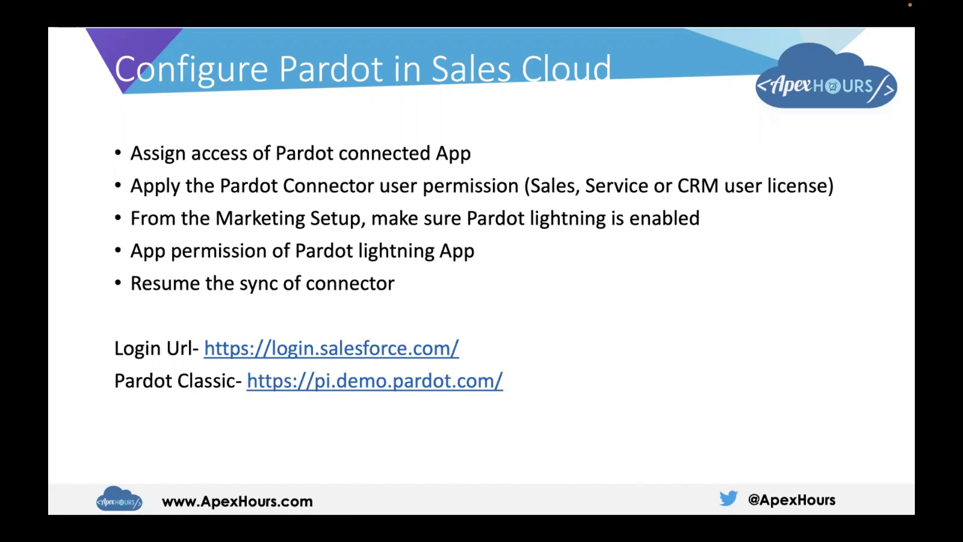
key(ctrl+Up)
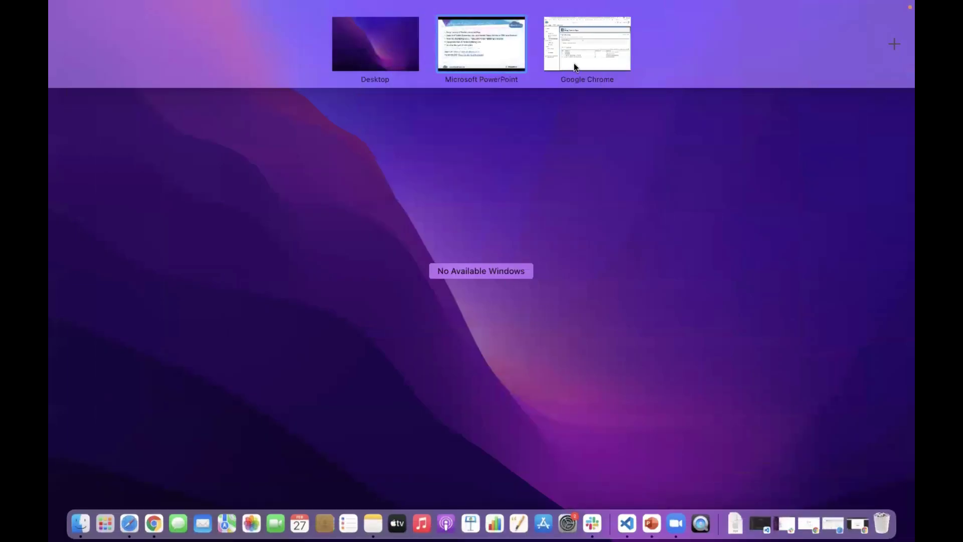
click(575, 67)
Search Setup for "permis" and open the Permission Sets page
click(142, 144)
key(super+a)
text(perm)
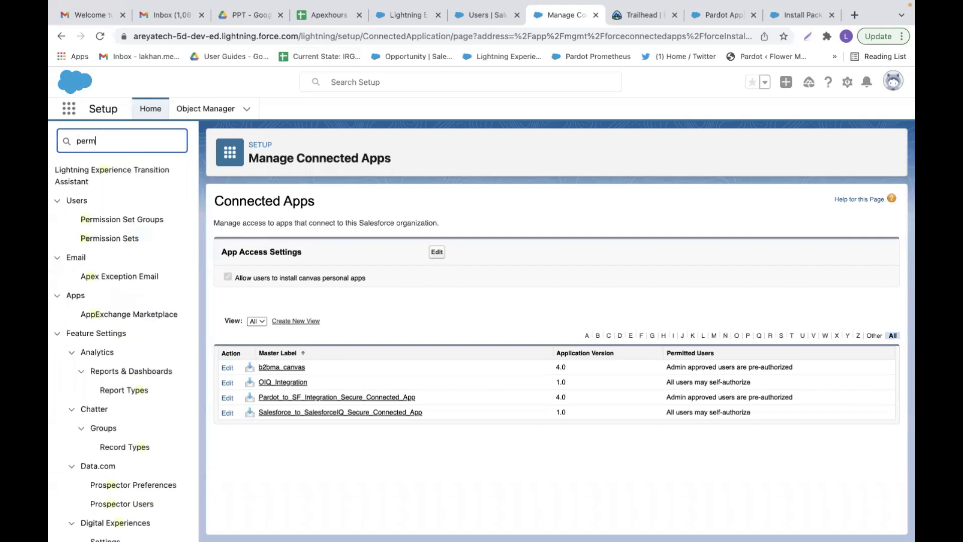
text(is)
click(119, 209)
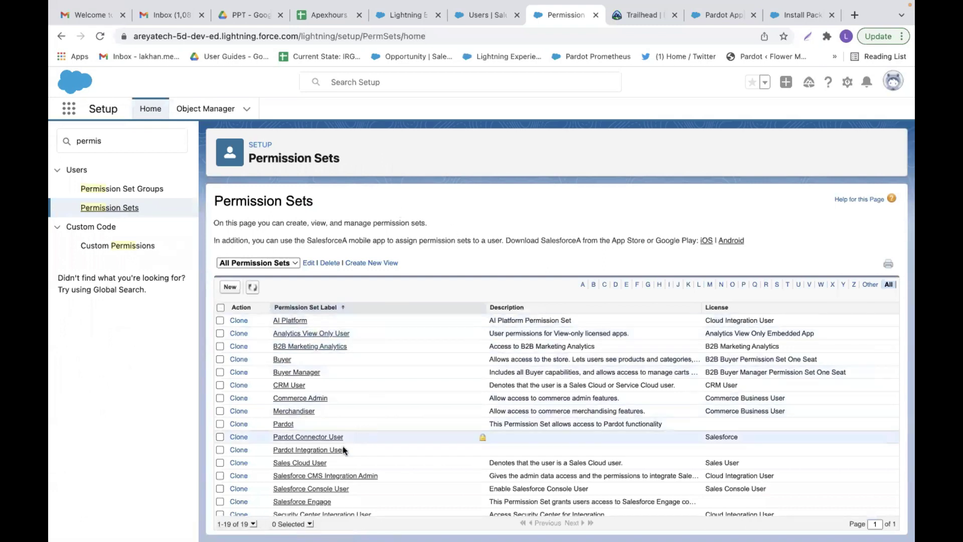
Assign the Sales Cloud User permission set to the signed-in System Administrator's own user
click(311, 463)
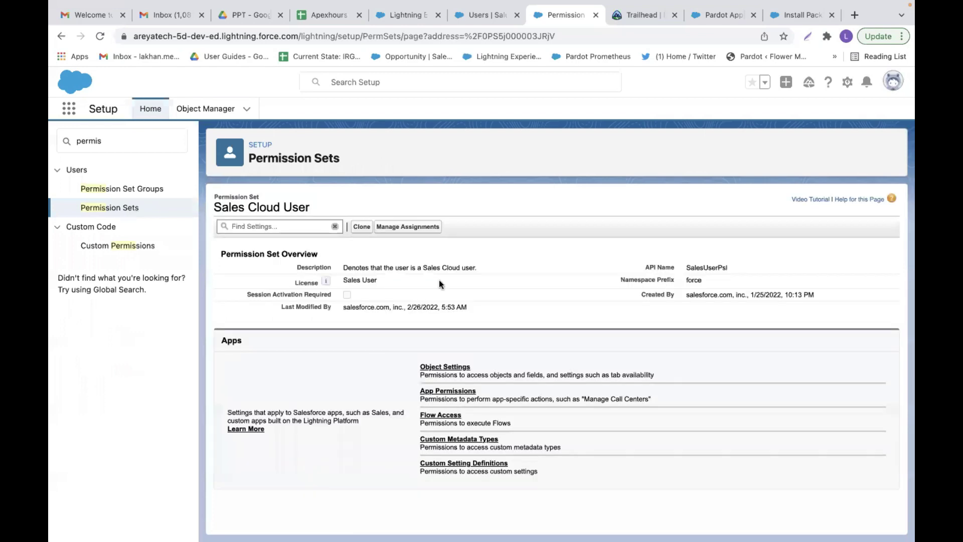
click(416, 229)
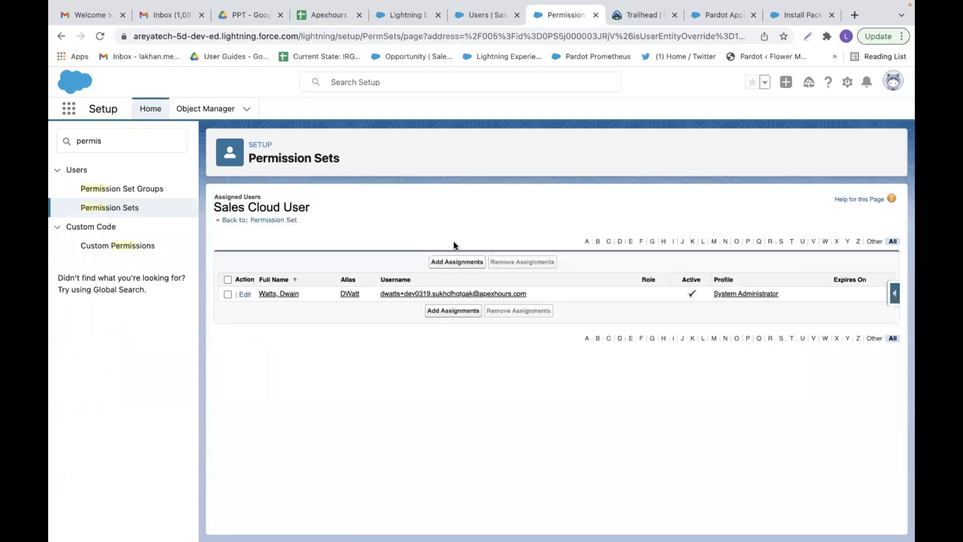
click(455, 263)
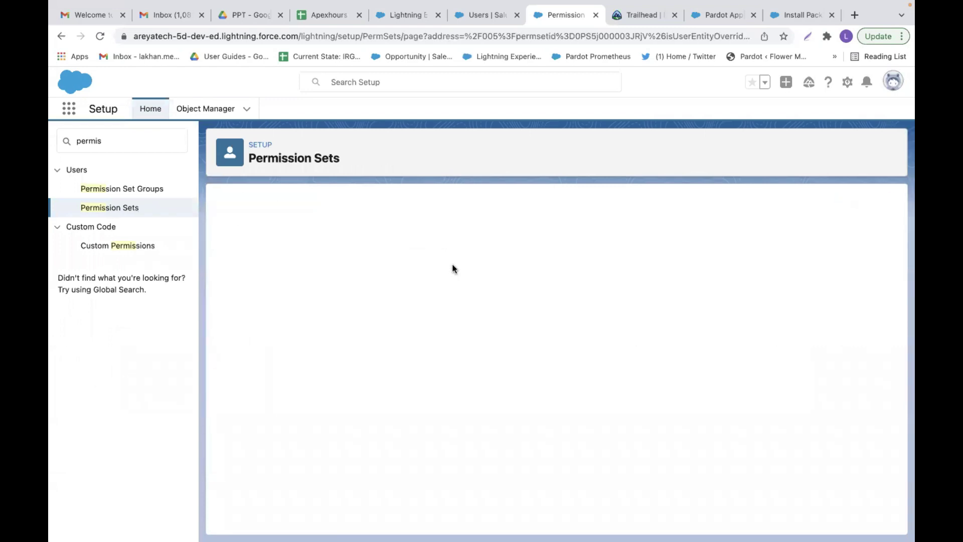
click(228, 356)
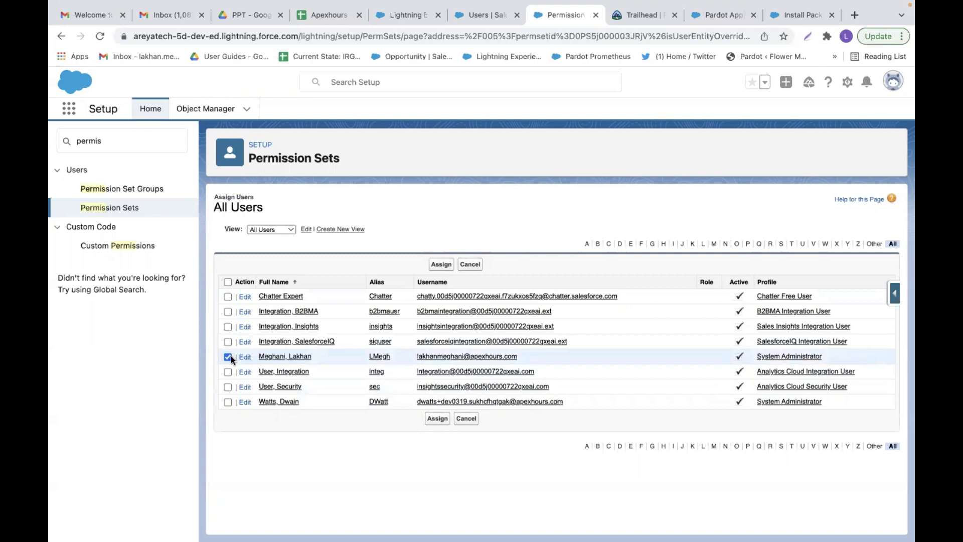
click(436, 419)
click(437, 302)
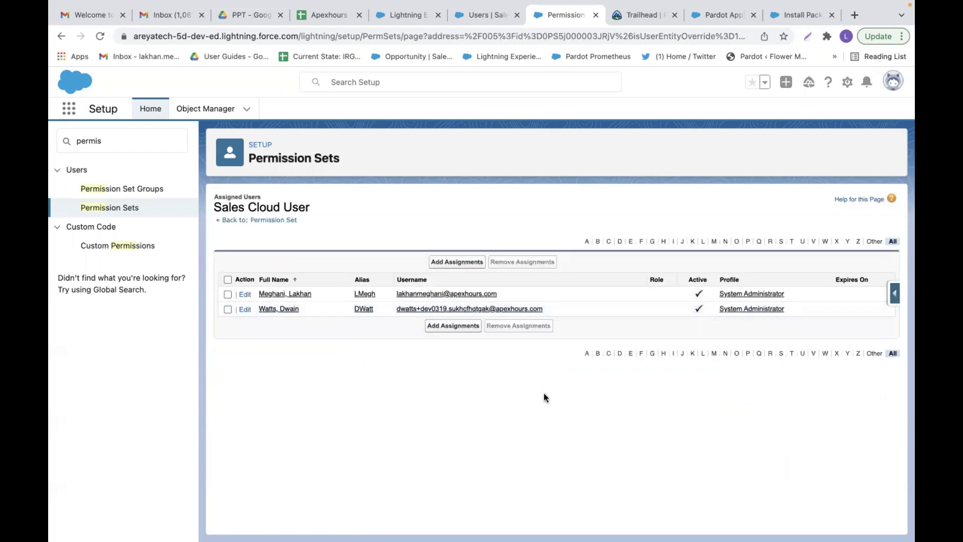
Recheck the Pardot configuration checklist slide in PowerPoint and switch back to Salesforce Setup in Chrome
key(ctrl+Up)
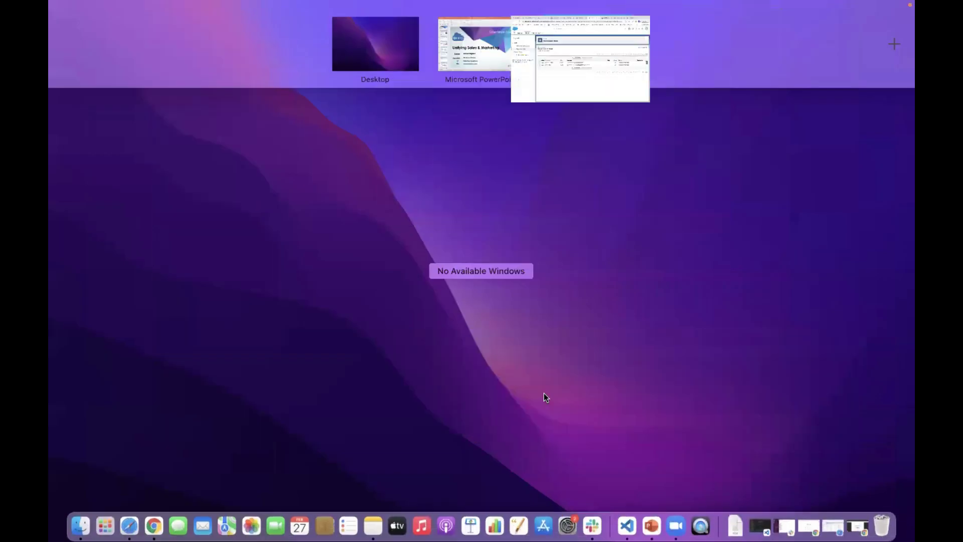
click(494, 64)
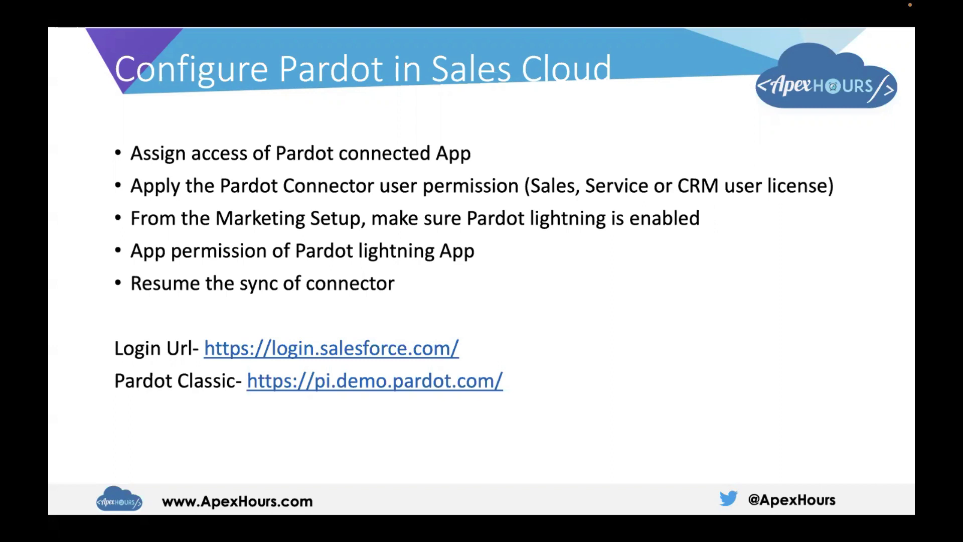
key(ctrl+Up)
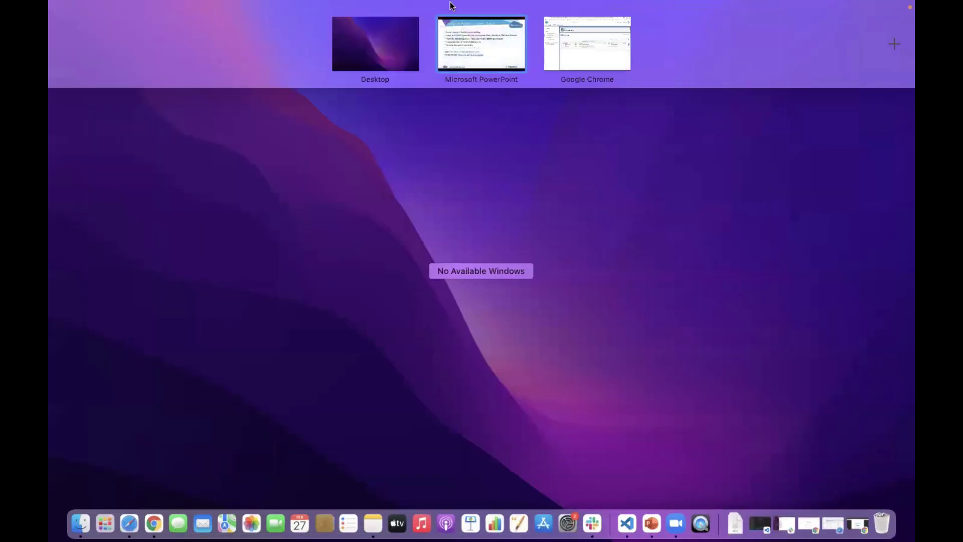
click(598, 43)
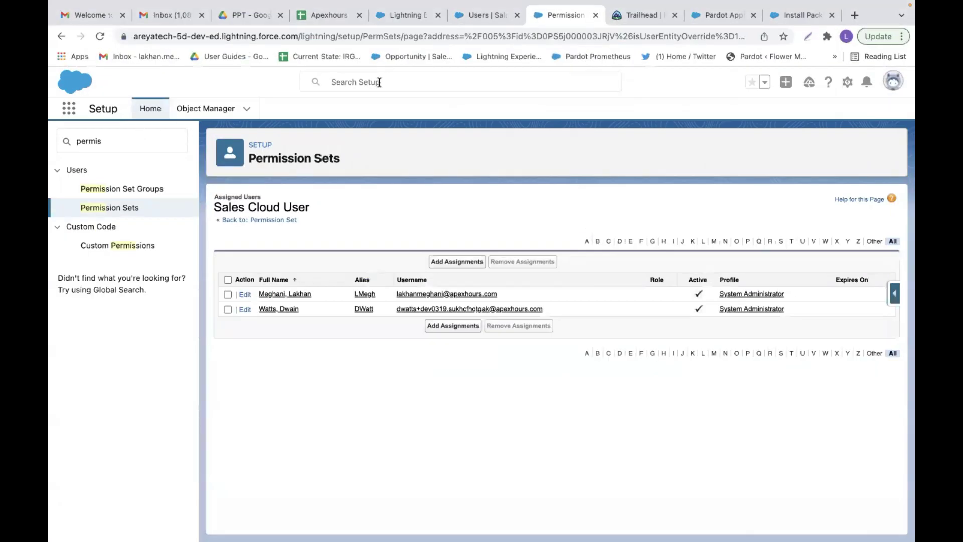
Open Marketing Setup in a new browser tab and go to its Setup Assistant page
click(845, 84)
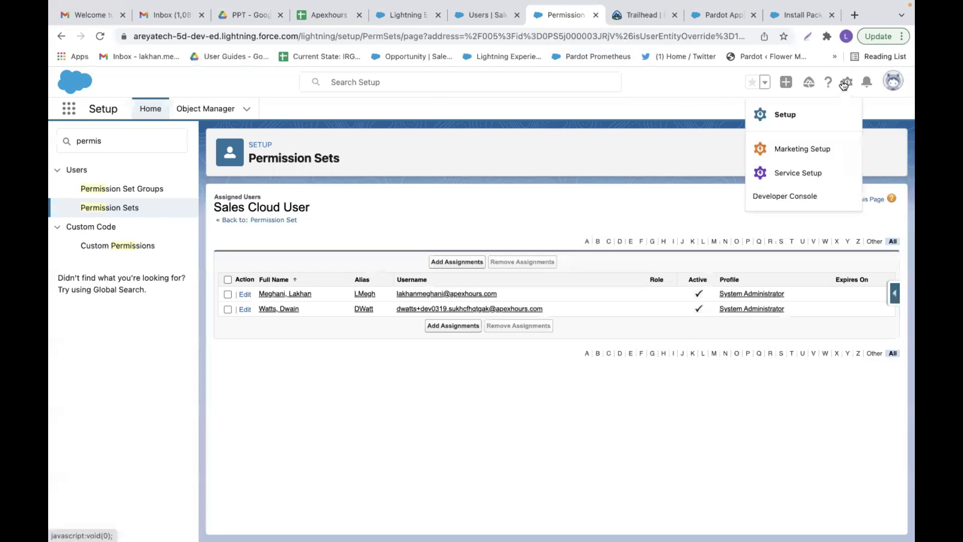
right_click(783, 150)
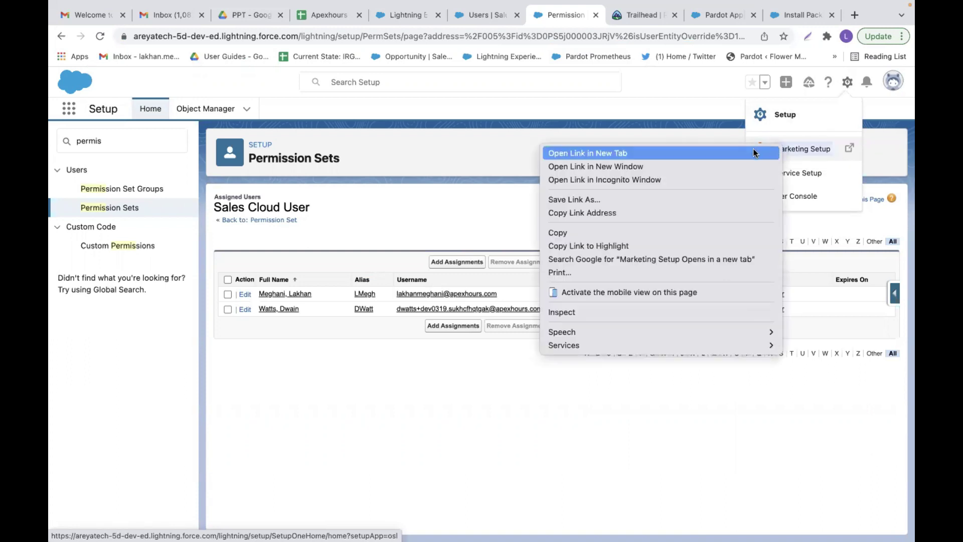
click(754, 149)
click(599, 17)
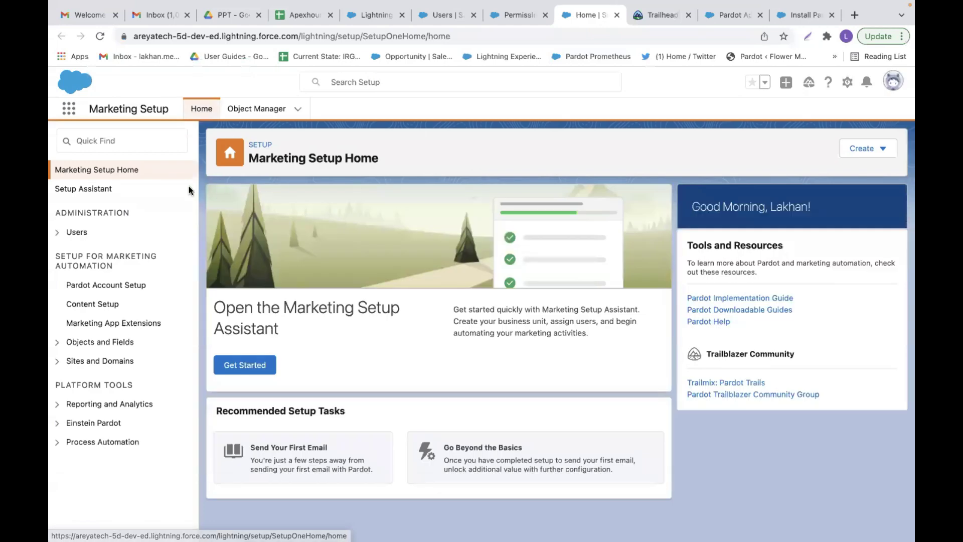
click(95, 195)
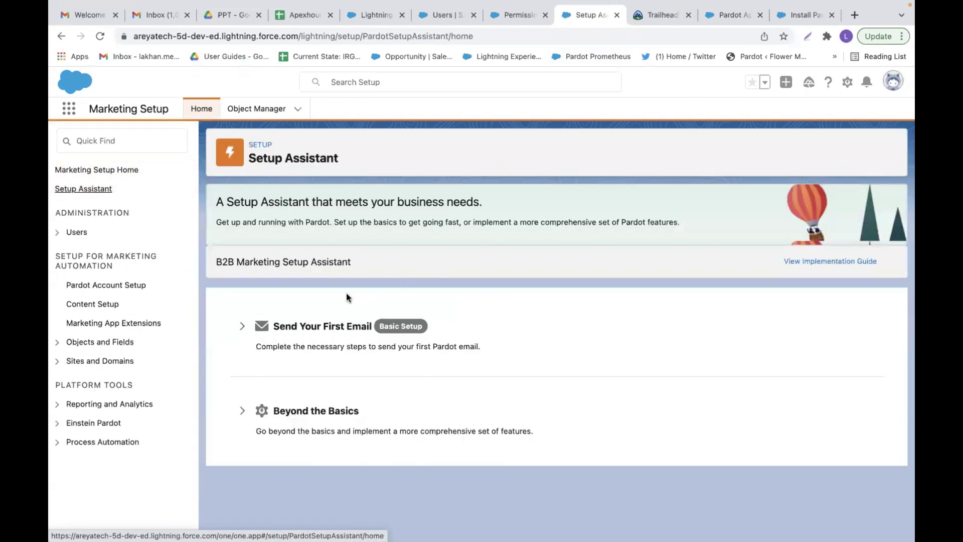
Expand the Send Your First Email and Beyond the Basics sections and check the Turn on Pardot Lightning App in Salesforce setting
click(242, 329)
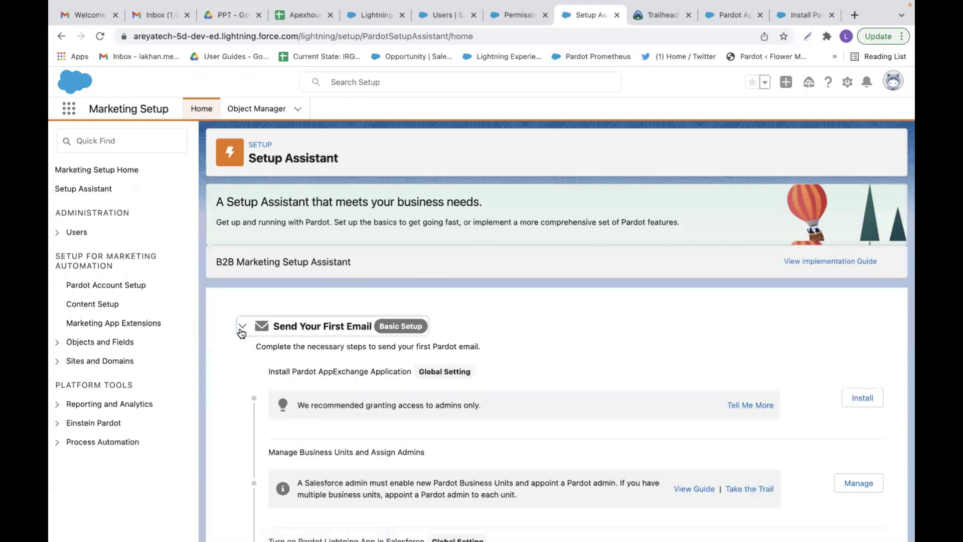
scroll(504, 339, down, 2)
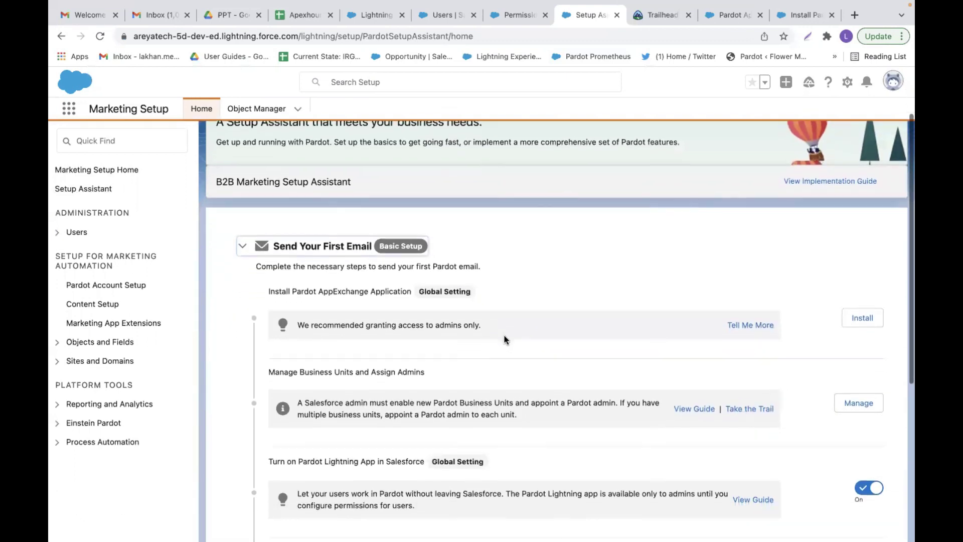
scroll(412, 376, down, 10)
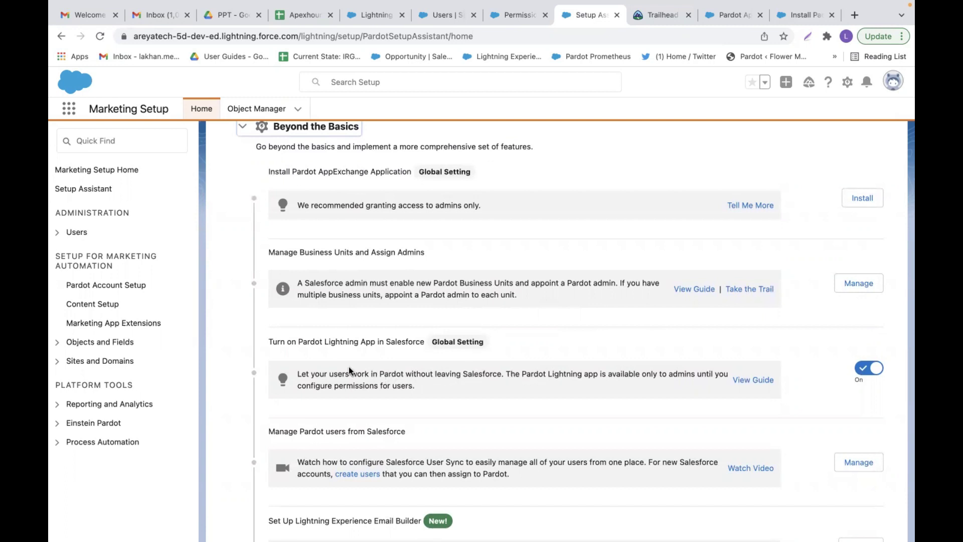
triple_click(407, 372)
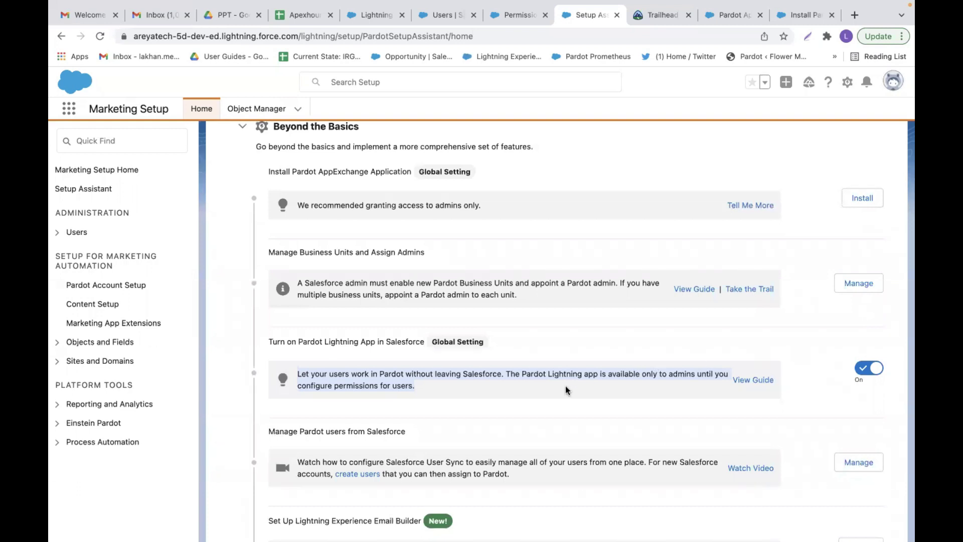
Check the Configure Pardot in Sales Cloud slide in PowerPoint and switch back to Chrome
key(ctrl+Up)
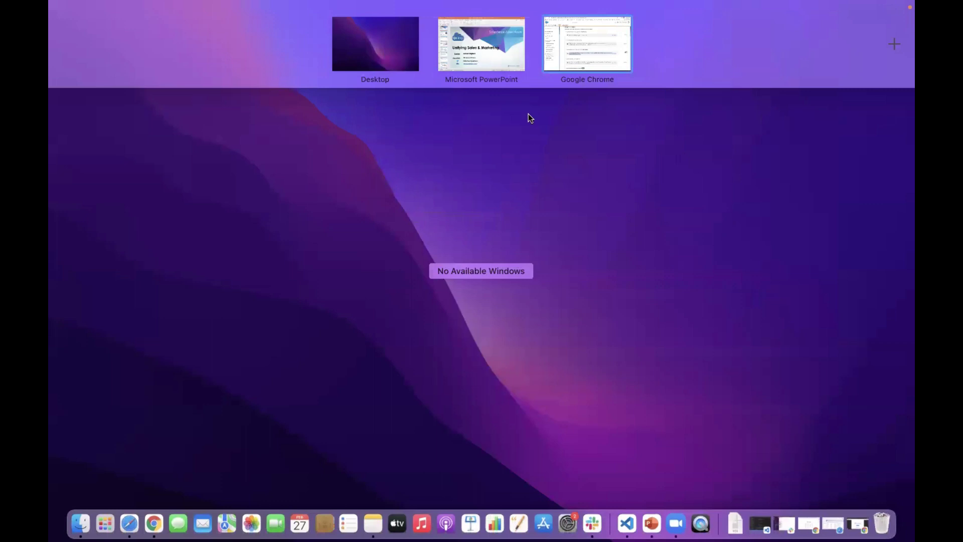
click(494, 63)
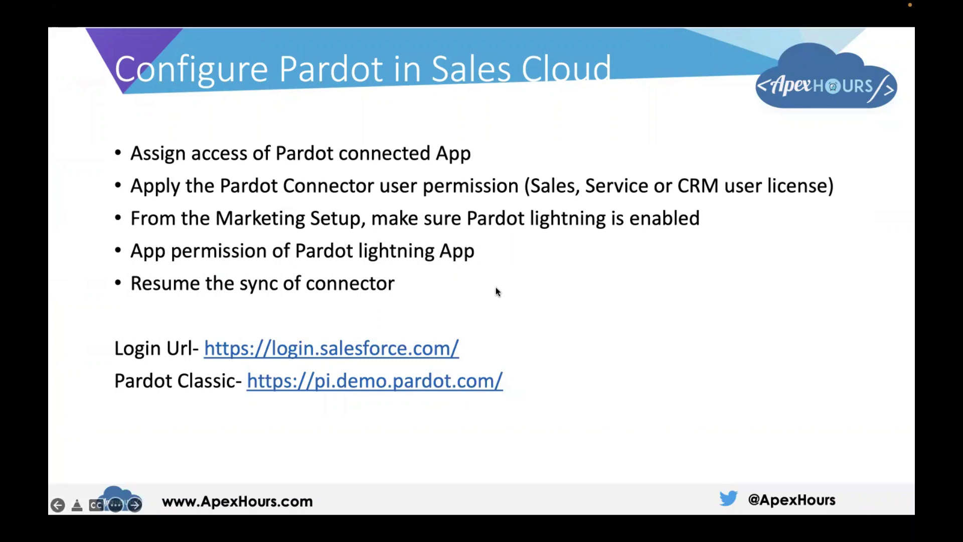
key(ctrl+Up)
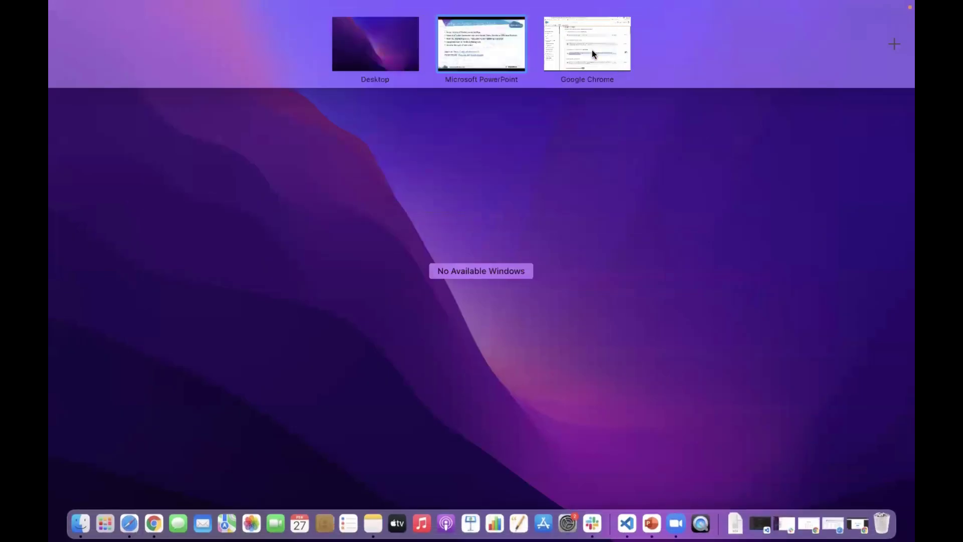
click(592, 50)
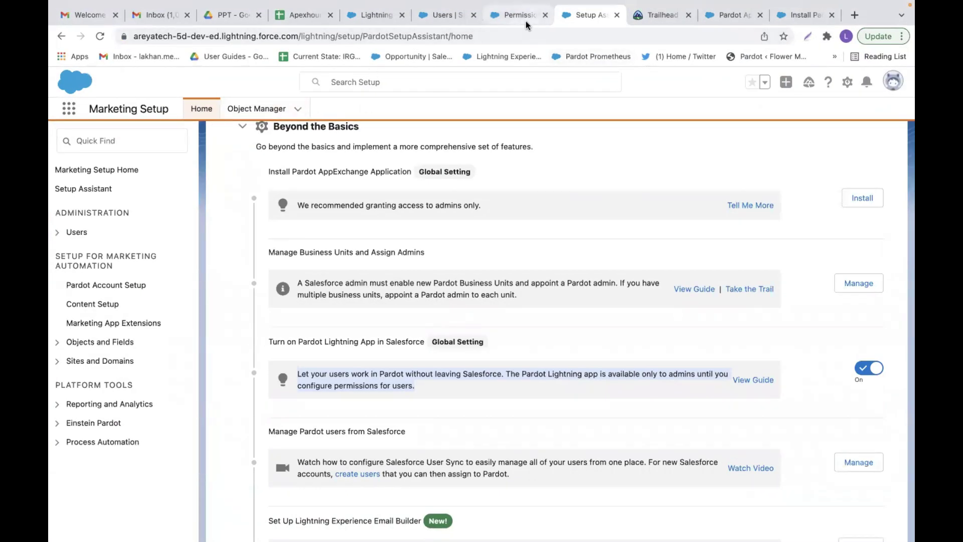
click(847, 81)
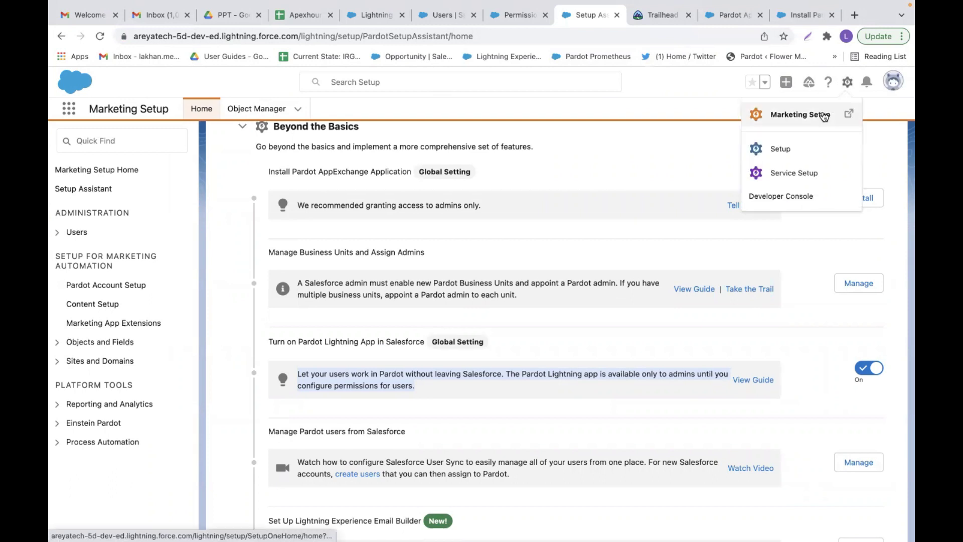
click(824, 116)
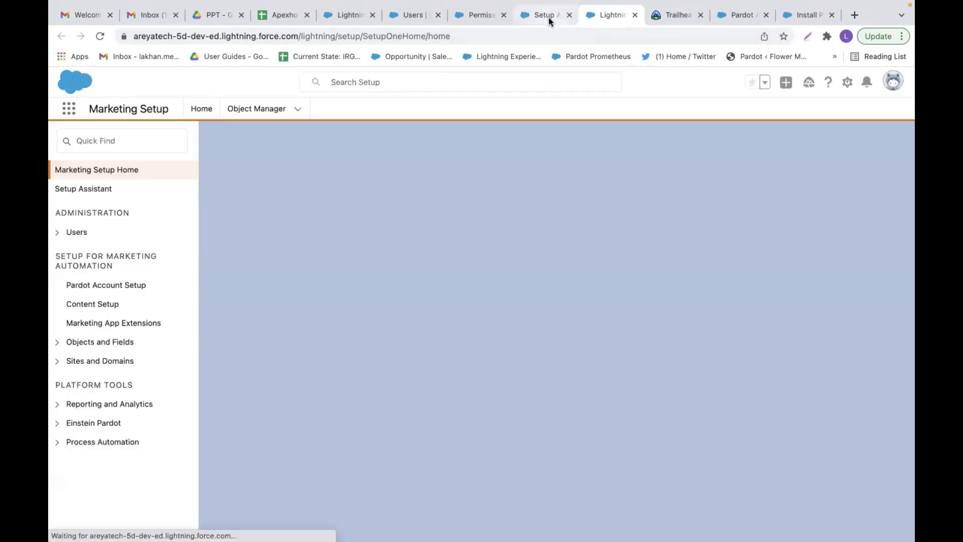
click(550, 19)
Return to the Permission Sets browser tab, search Setup for "app mana" and open App Manager
click(479, 15)
click(111, 142)
double_click(111, 142)
text(app mana)
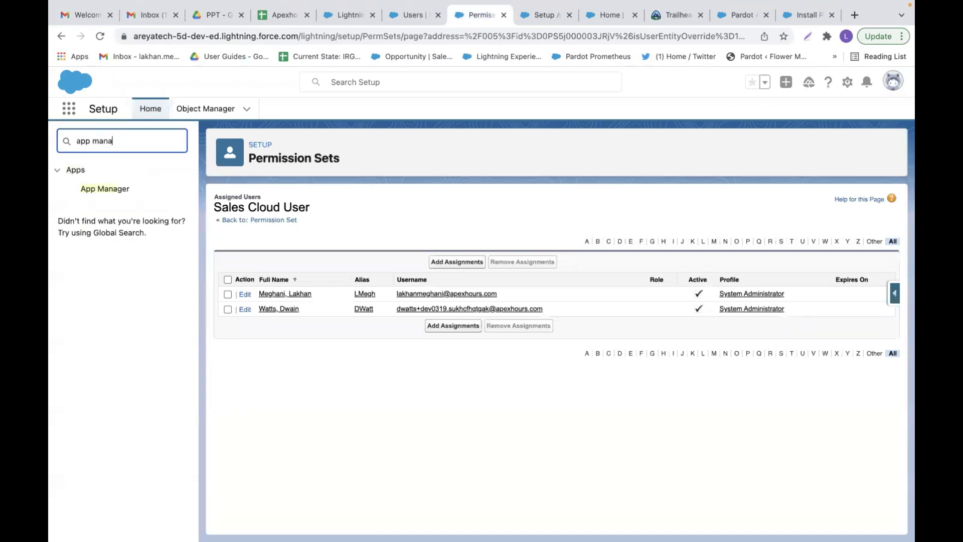
click(111, 189)
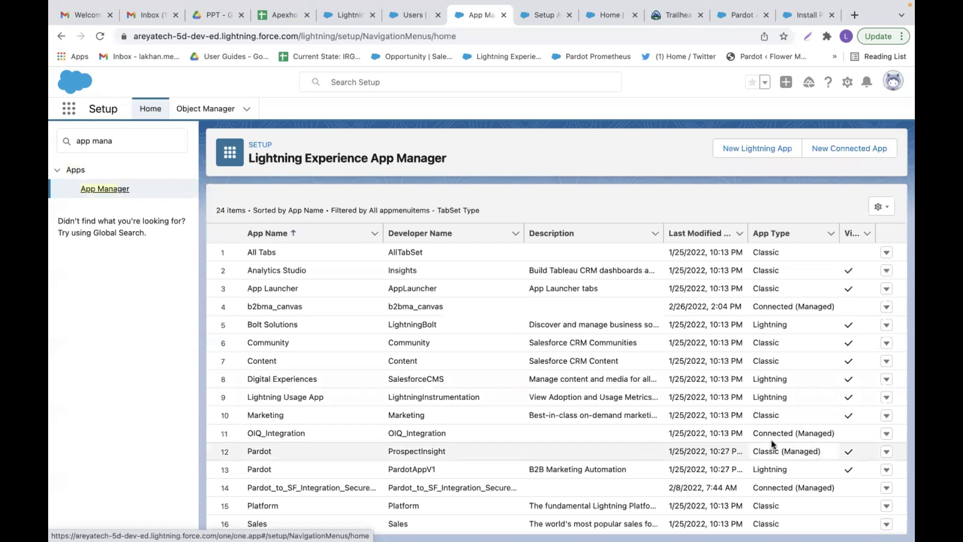
Compare the app types of the two Pardot entries and open the Lightning one, PardotAppV1, for editing
click(405, 469)
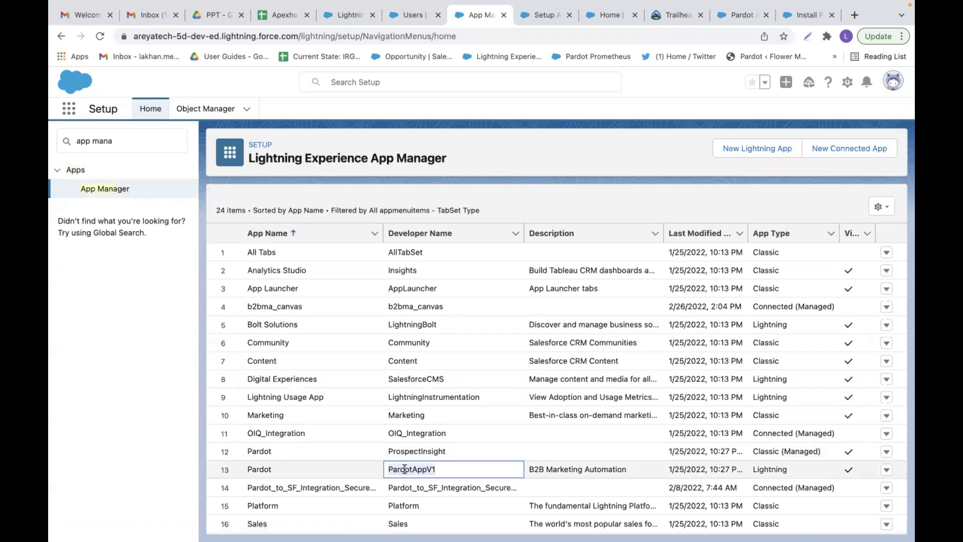
click(764, 465)
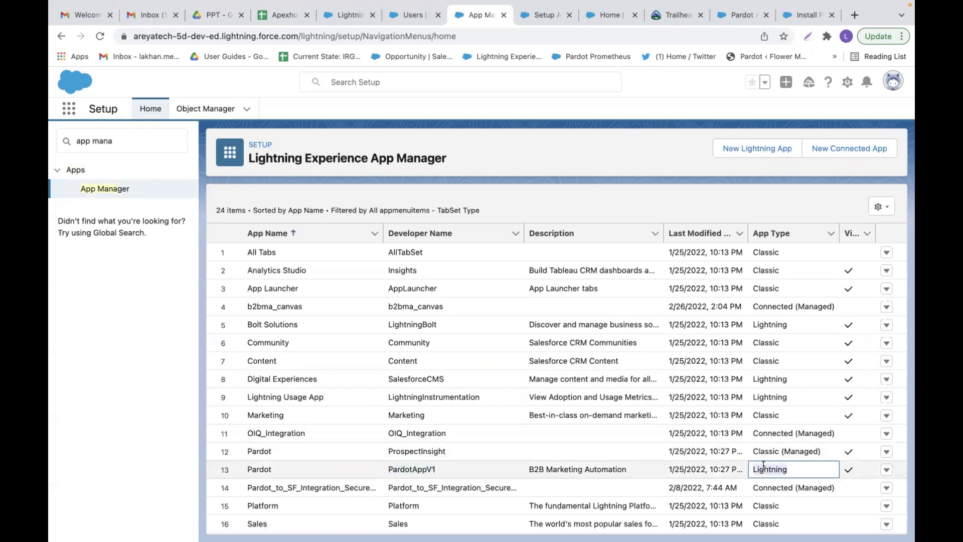
click(764, 451)
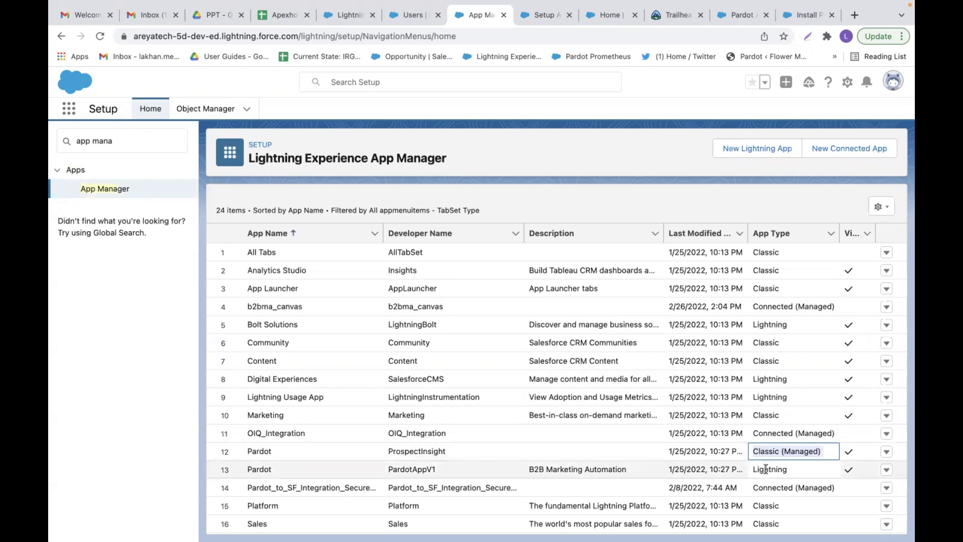
click(766, 469)
click(887, 470)
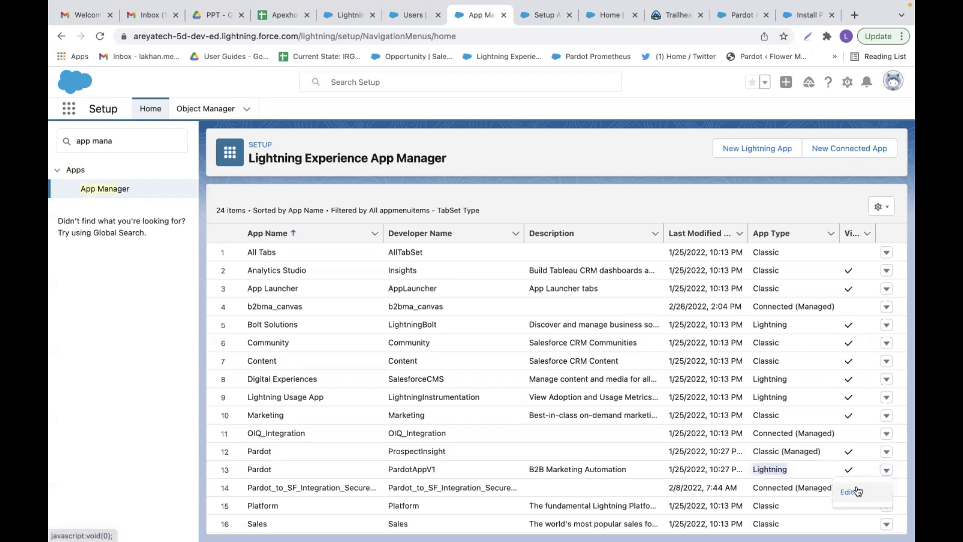
click(857, 491)
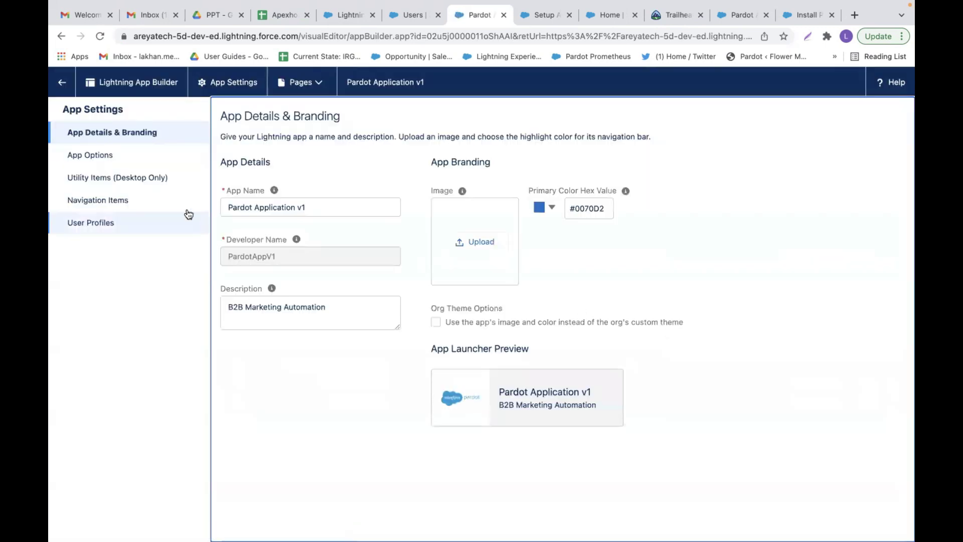
Review the user profiles selected for access to the Pardot Lightning app, including System Administrator, and return to App Manager
click(115, 223)
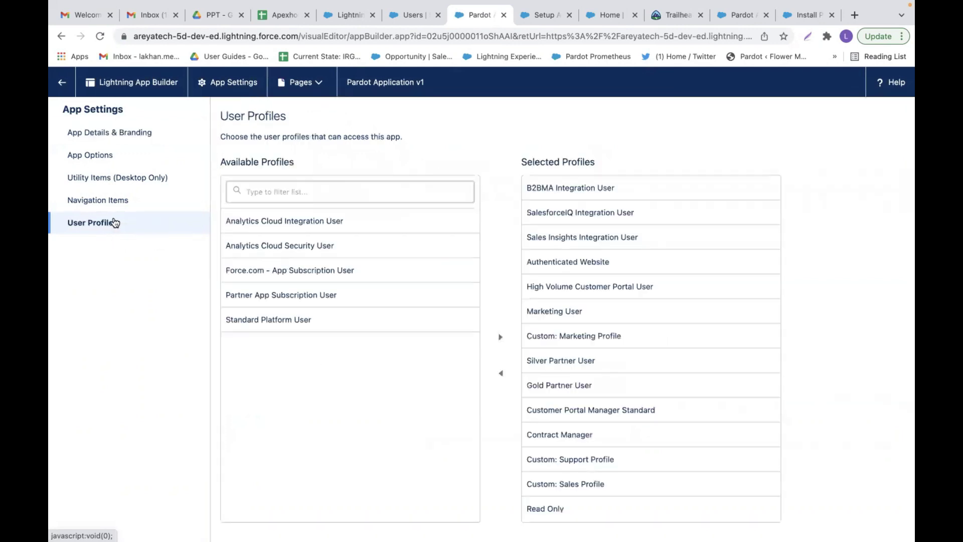
scroll(642, 327, down, 5)
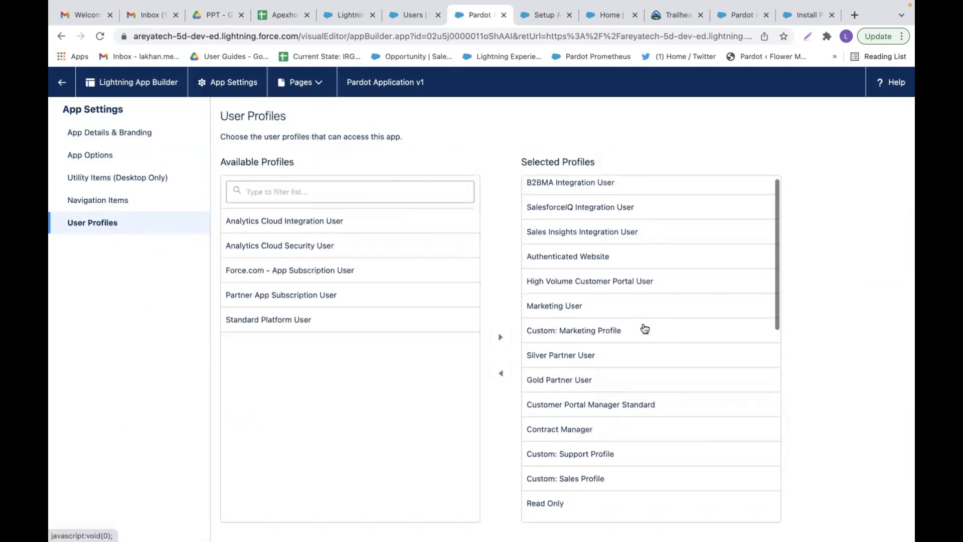
scroll(645, 327, down, 4)
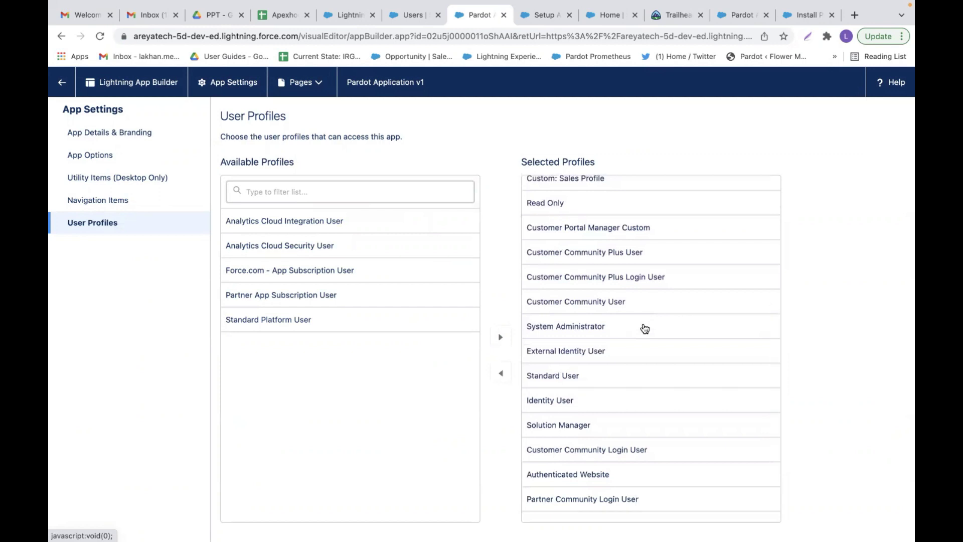
scroll(645, 328, down, 1)
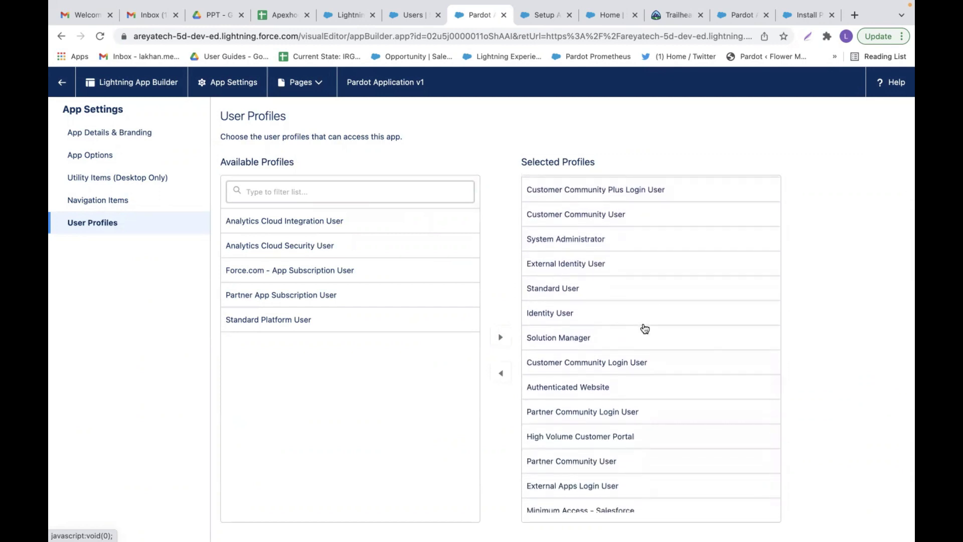
scroll(644, 328, up, 2)
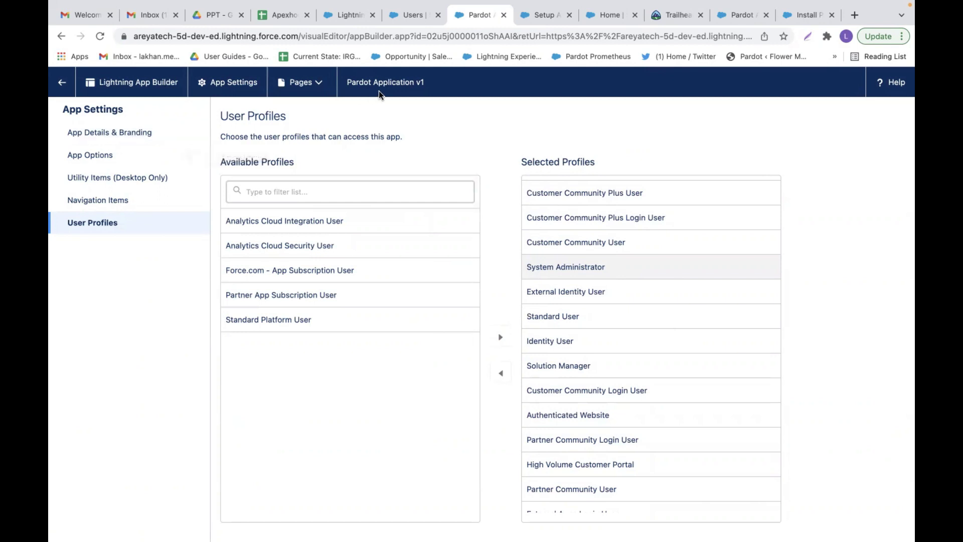
click(58, 89)
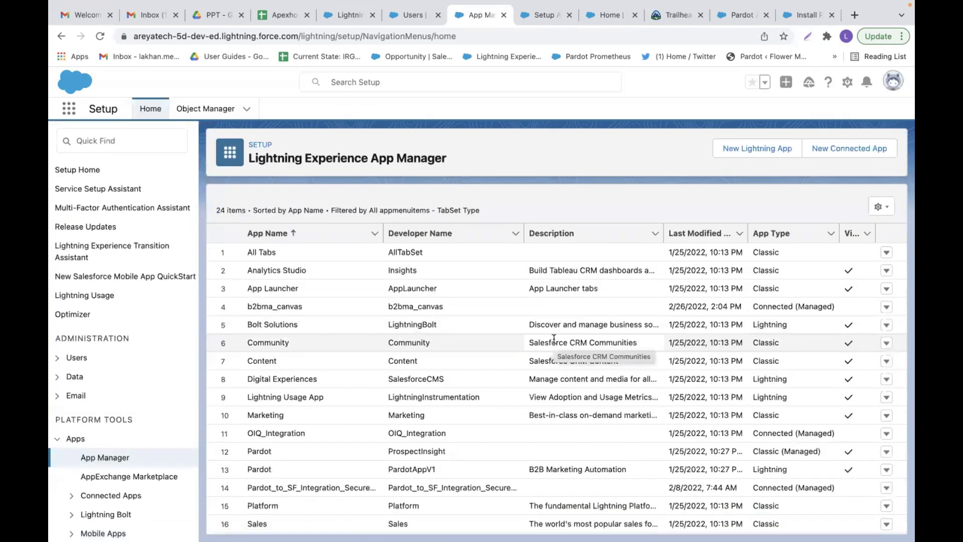
Search Setup for "pardot" and open the Pardot Account Setup page
text(parot)
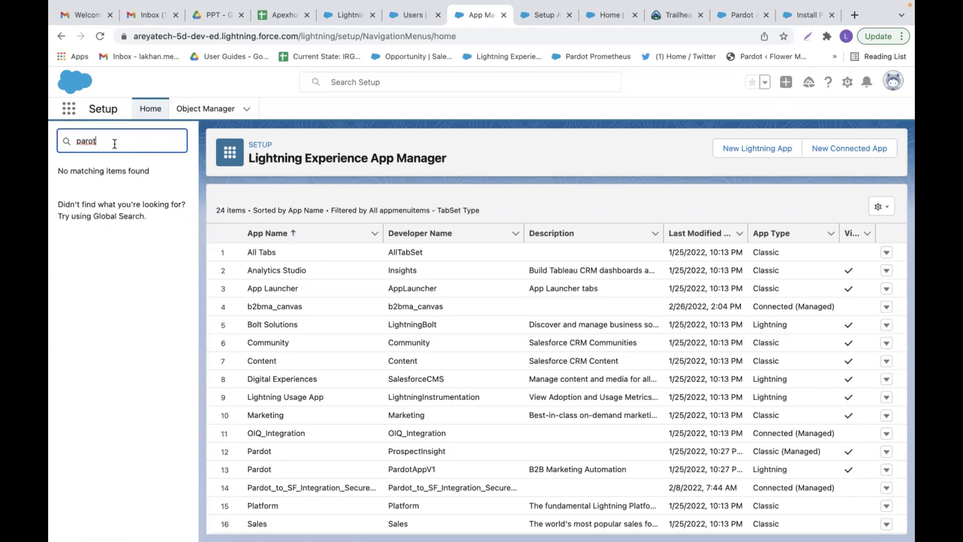
key(BackSpace)
key(BackSpace)
key(BackSpace)
text(rdo)
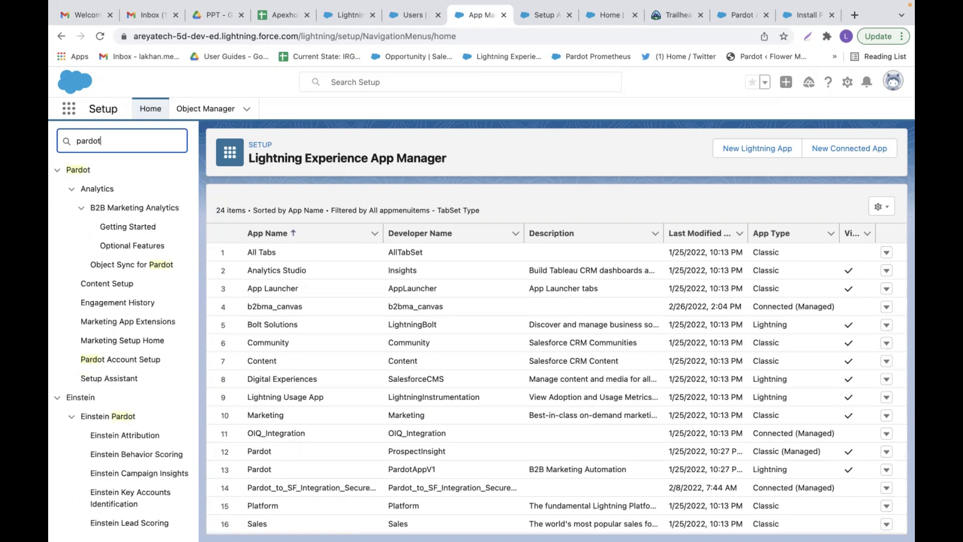
click(120, 362)
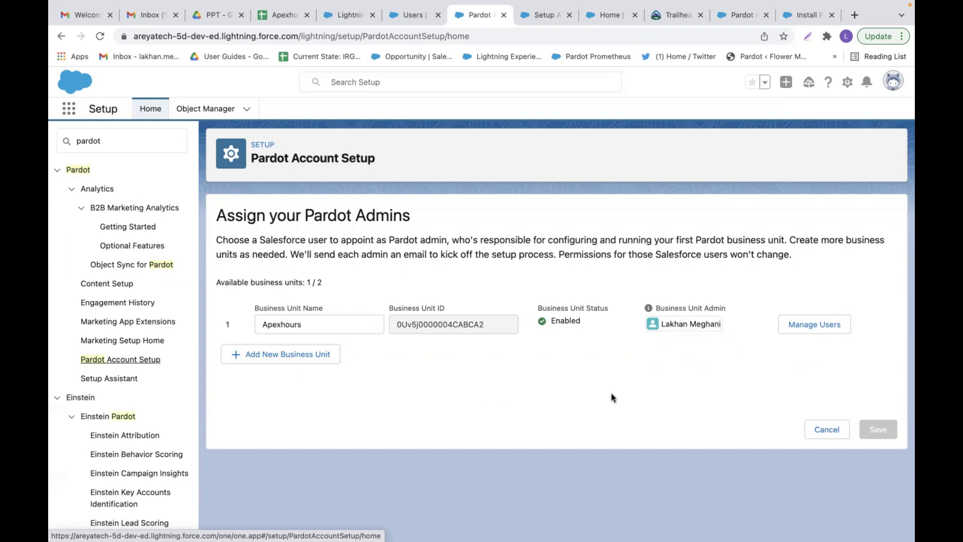
Recheck the remaining Pardot configuration items on the PowerPoint slide and return to Salesforce in Chrome
key(ctrl+Up)
click(482, 53)
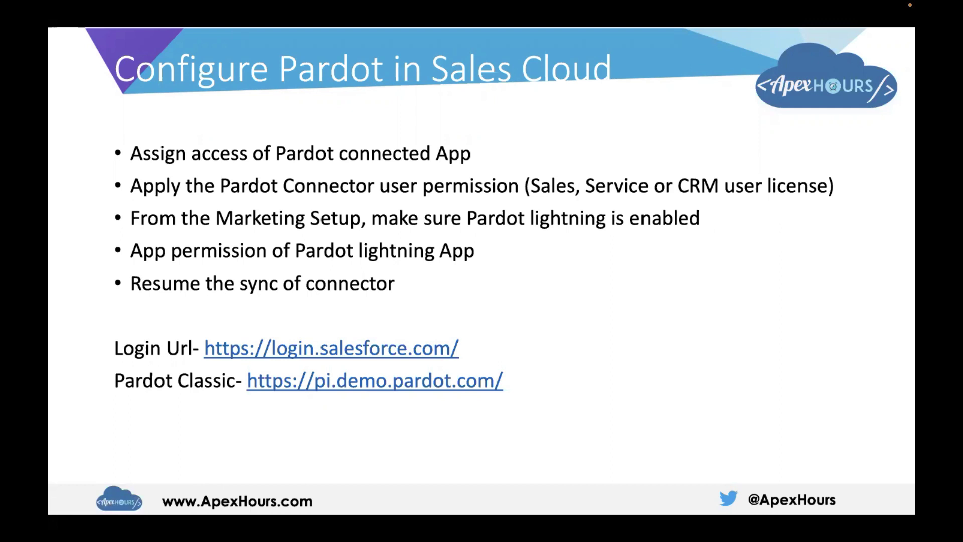
key(ctrl+Up)
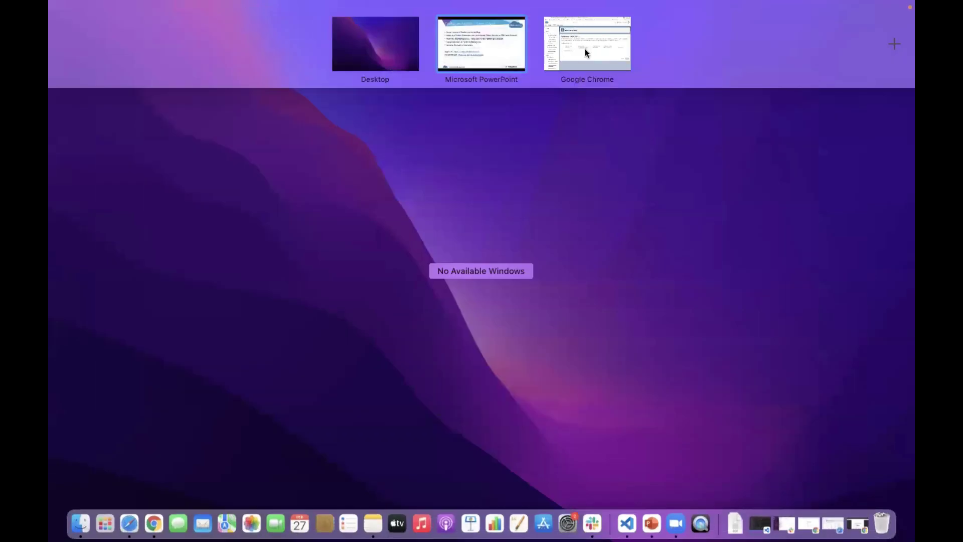
click(585, 49)
Find Pardot Settings by searching for "pardot set", open its Connectors page and show the sync actions available for the Salesforce.com connector
click(408, 14)
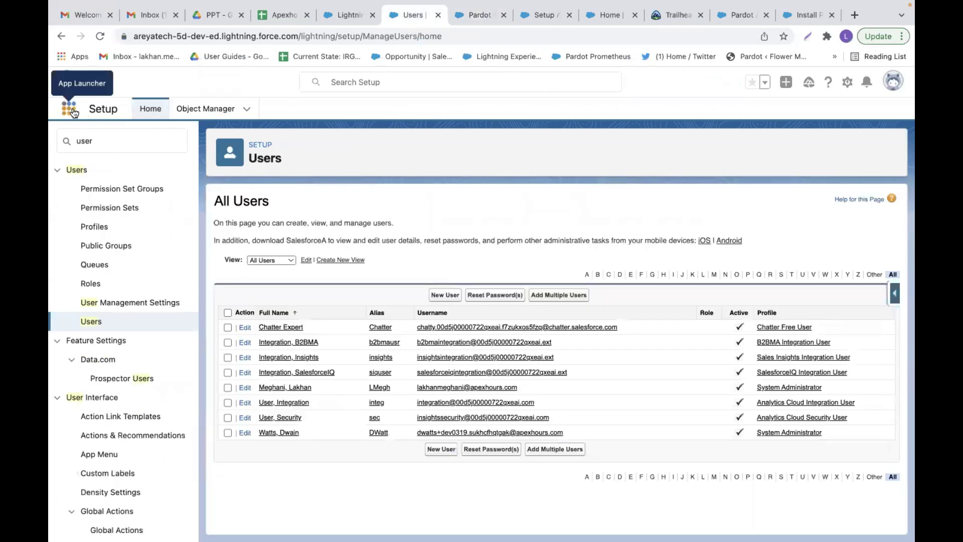
click(72, 110)
text(pard)
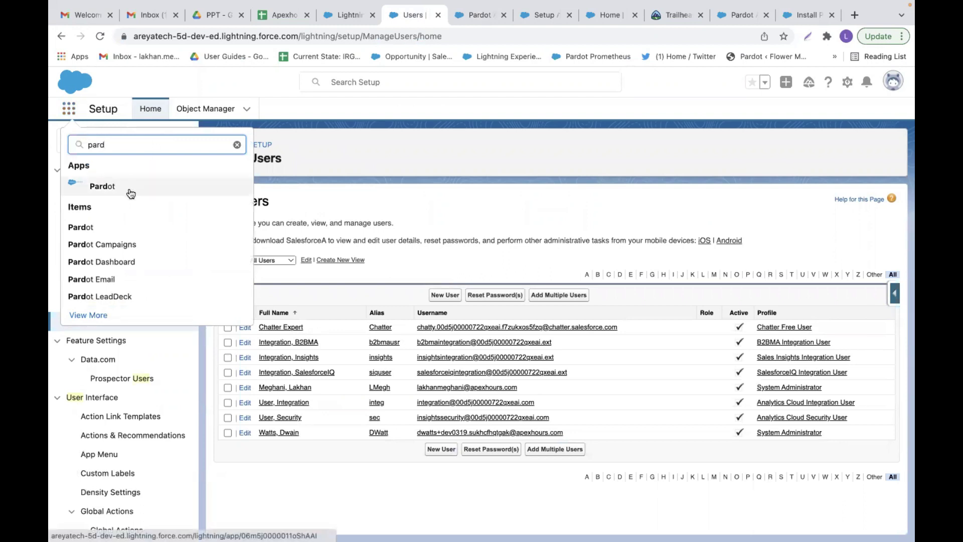
text(ot set)
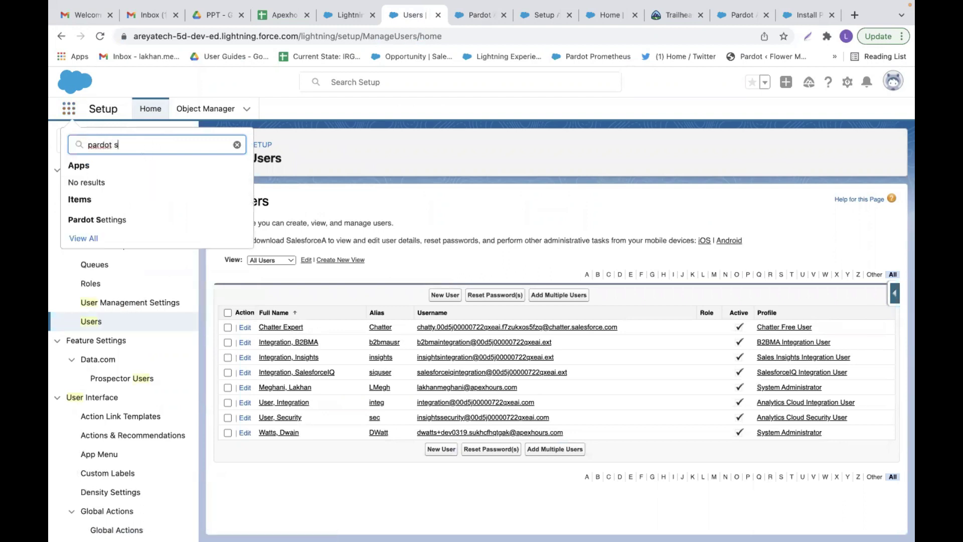
click(100, 220)
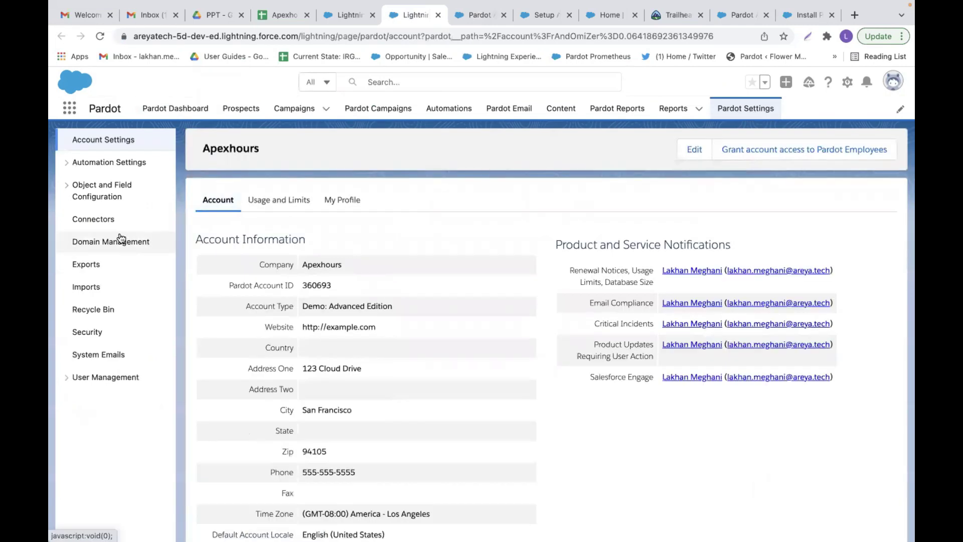
click(95, 225)
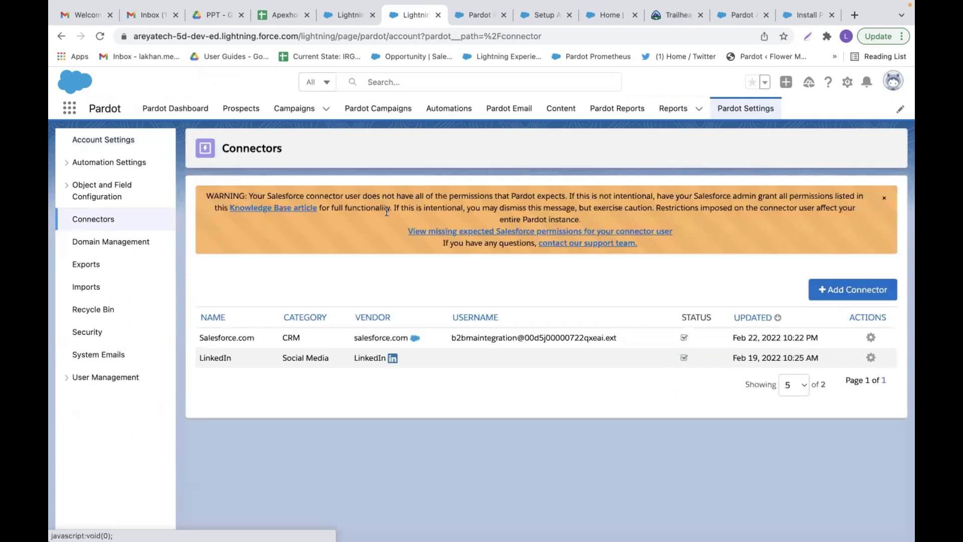
click(870, 340)
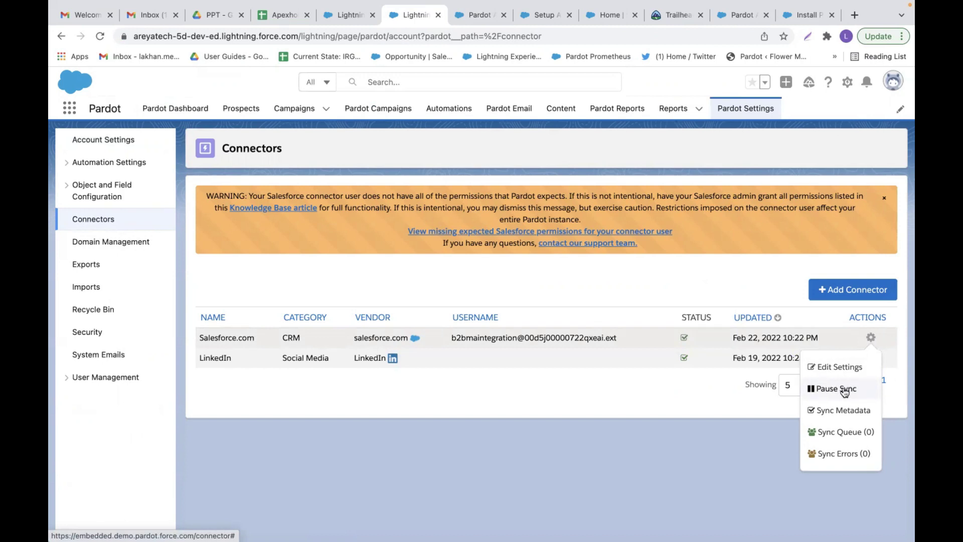
Search the available apps for "pard", expand the full results and open the Pardot B2B Marketing Automation app
click(71, 109)
text(pard)
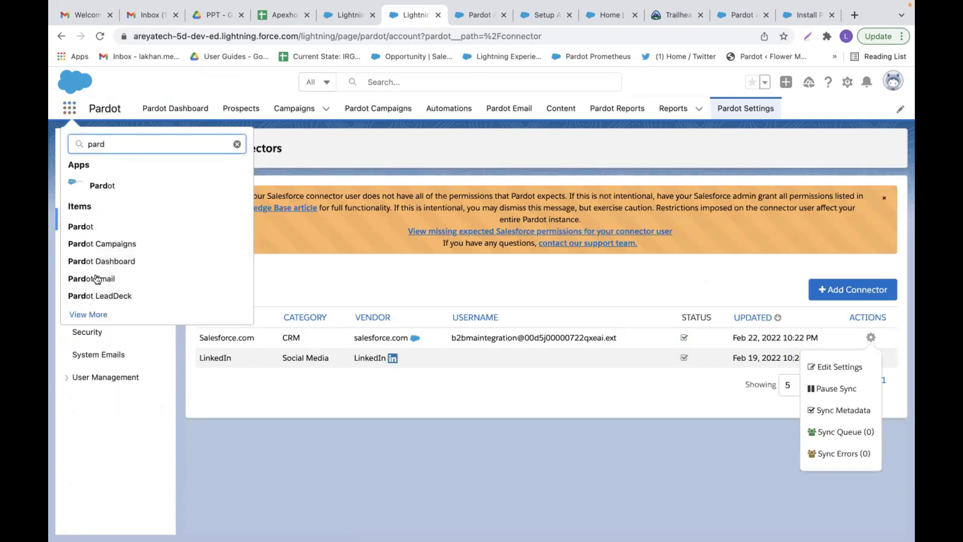
click(92, 316)
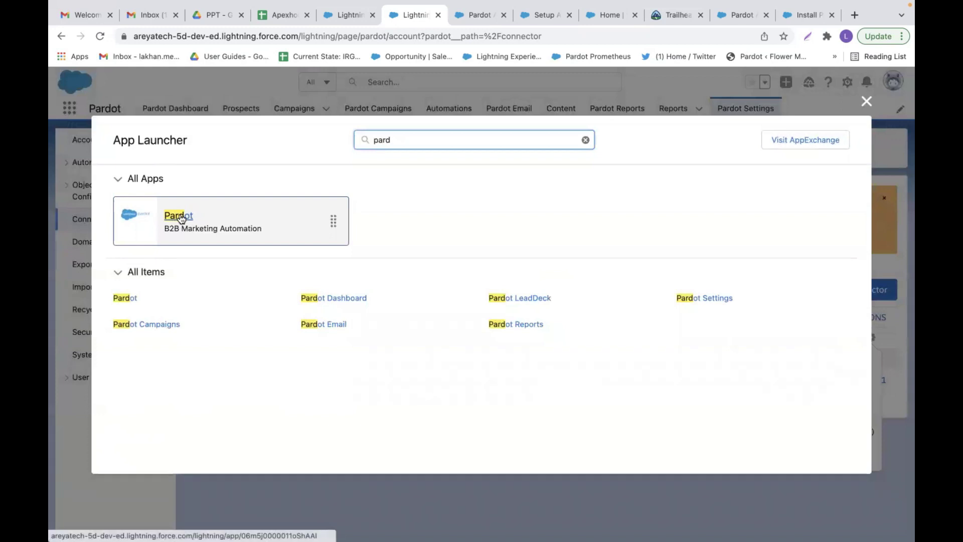
click(180, 216)
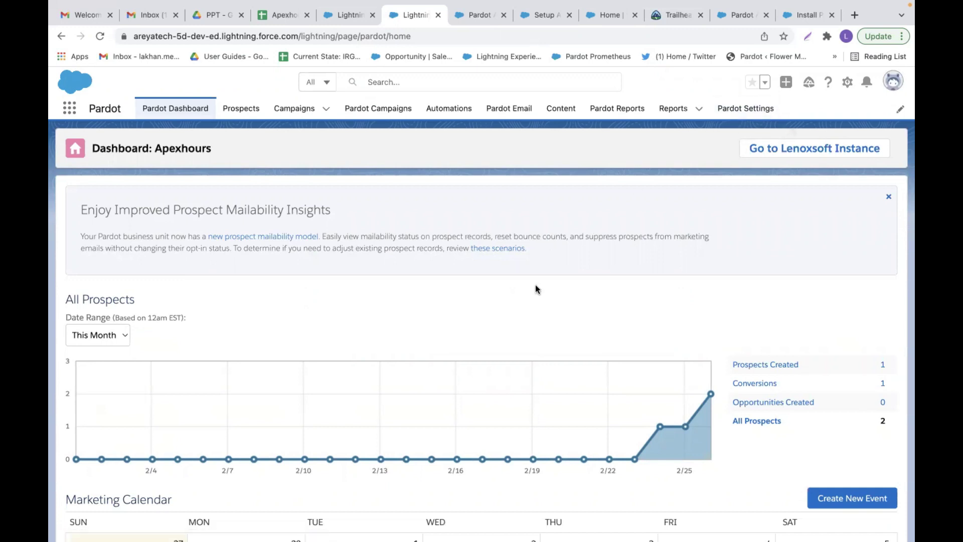
Switch to the PowerPoint slide, follow the Pardot Classic link to pi.demo.pardot.com and log in with Salesforce
key(ctrl+Up)
click(483, 62)
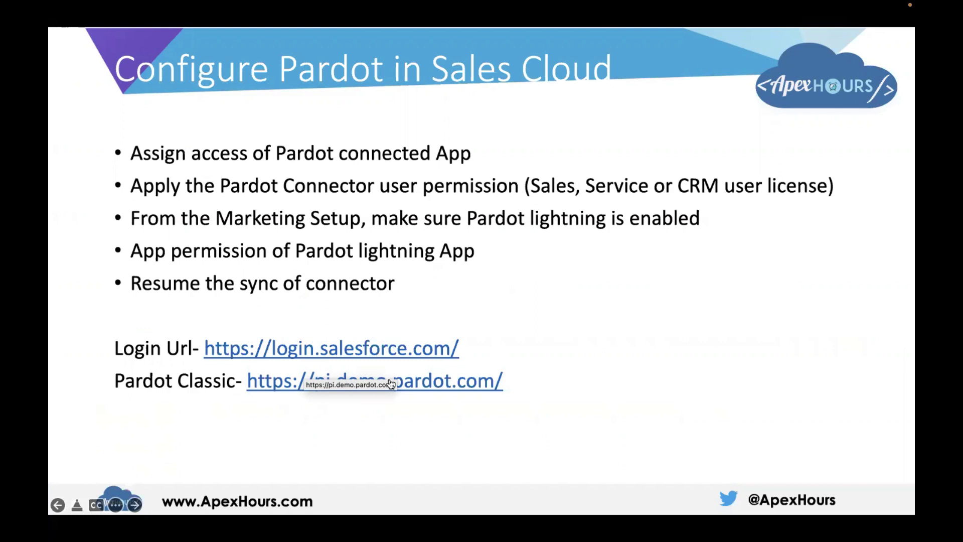
click(408, 381)
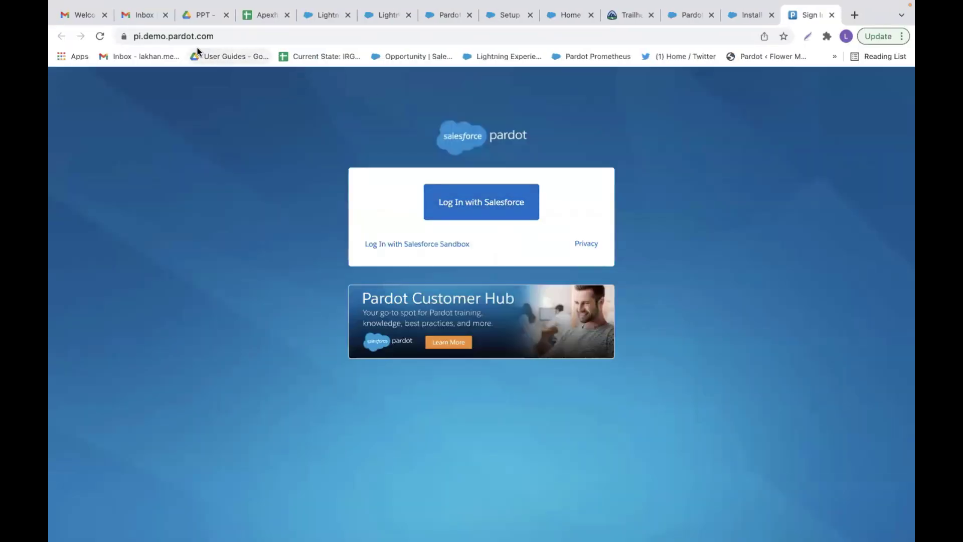
click(486, 204)
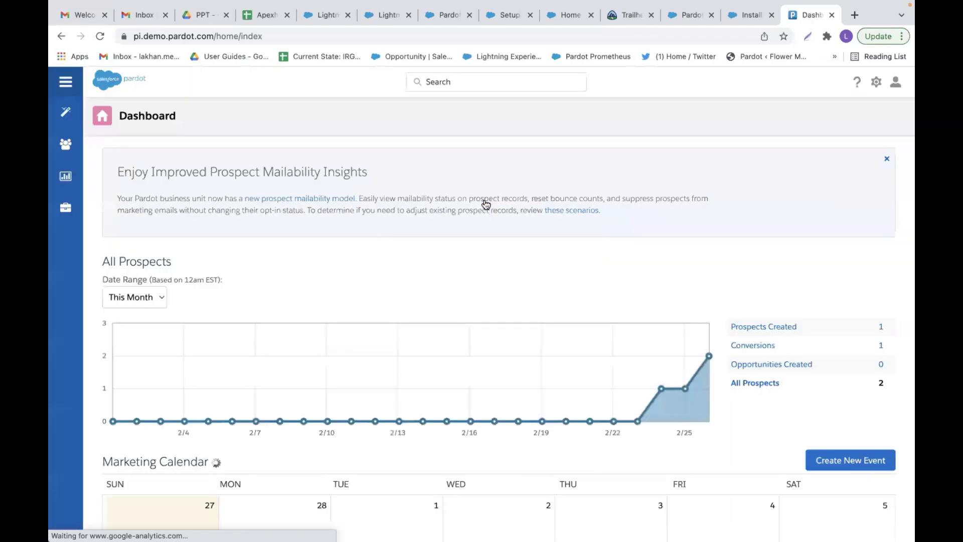
mouse_move(55, 149)
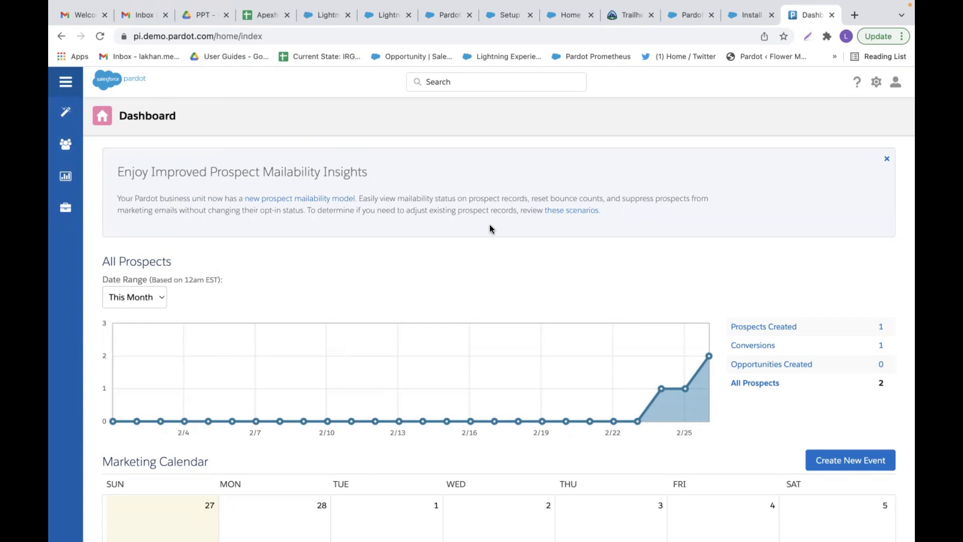
Return to the PowerPoint presentation and advance past the Thank You slide to the Follow us slide
key(ctrl+Up)
click(501, 56)
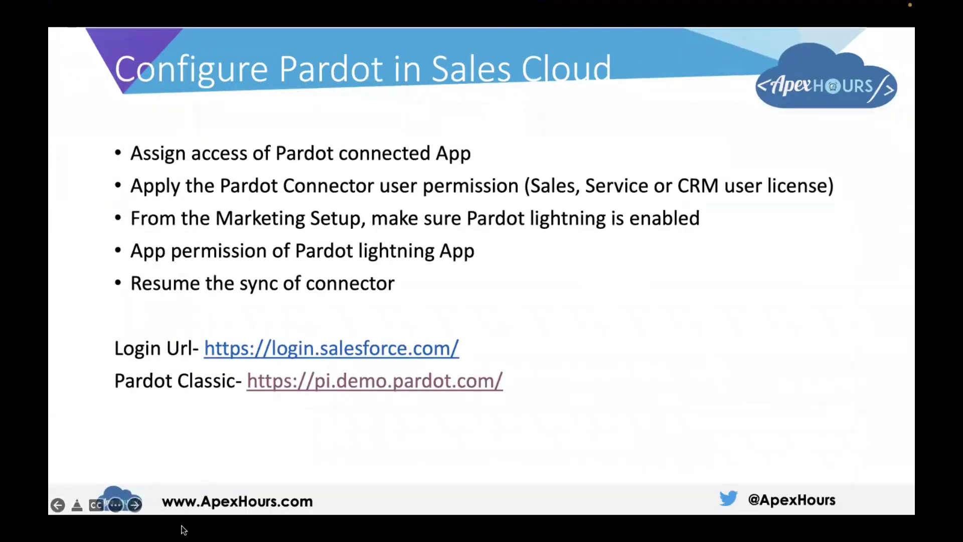
click(135, 505)
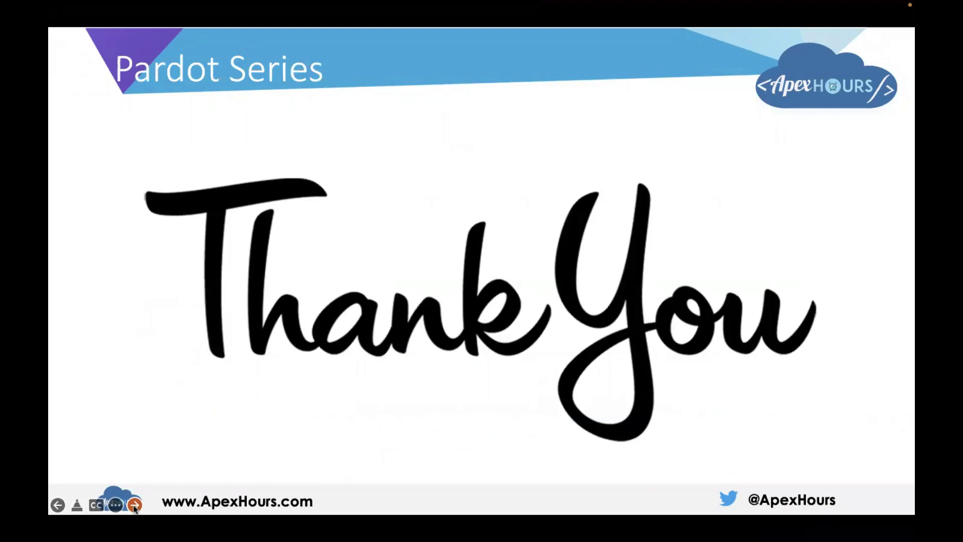
click(134, 507)
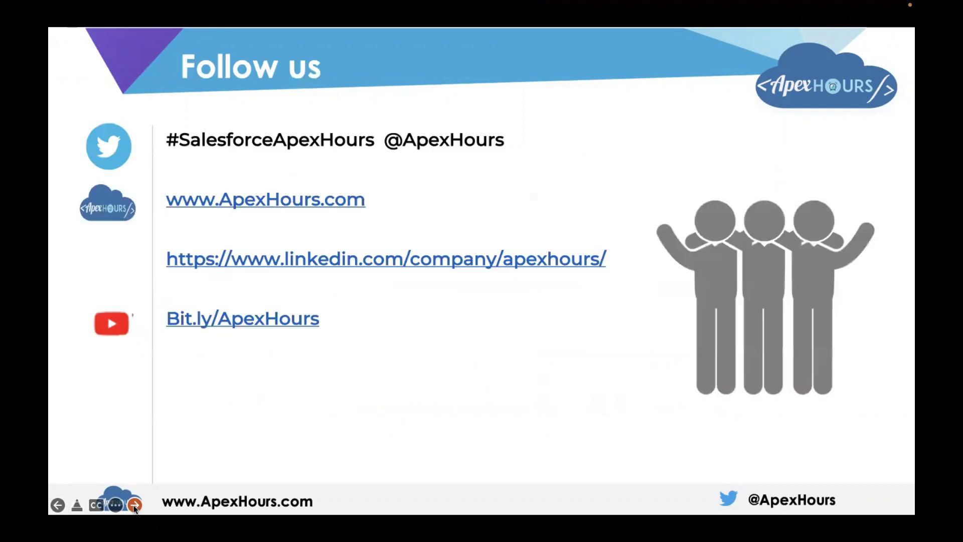